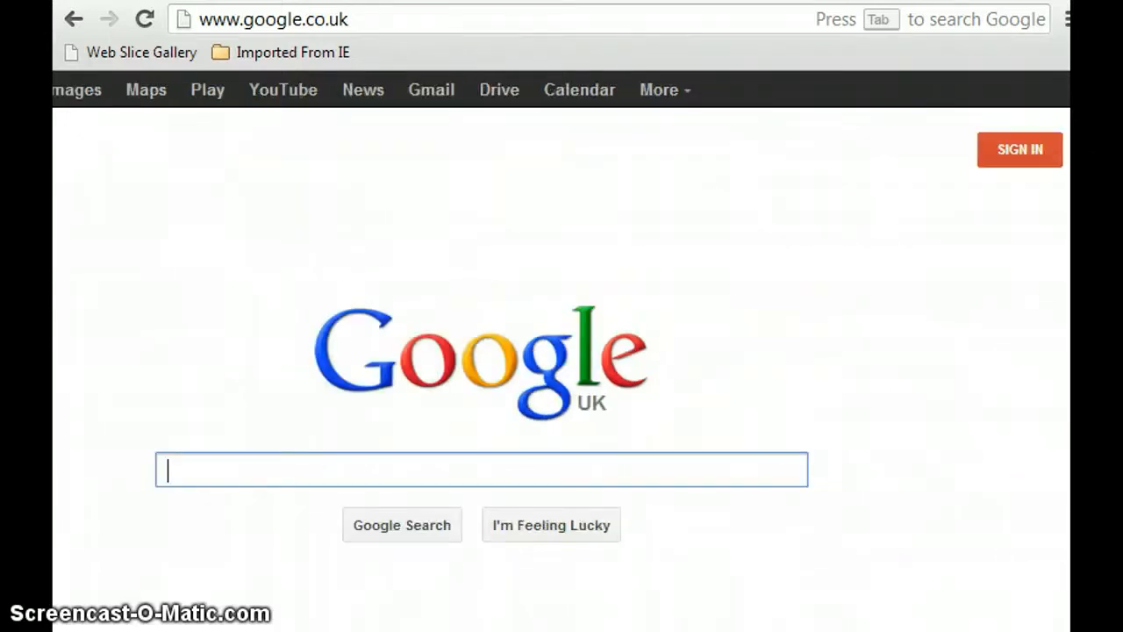
# Step: Sign in to Google with the account's e-mail address and the account password
pyautogui.click(1003, 150)
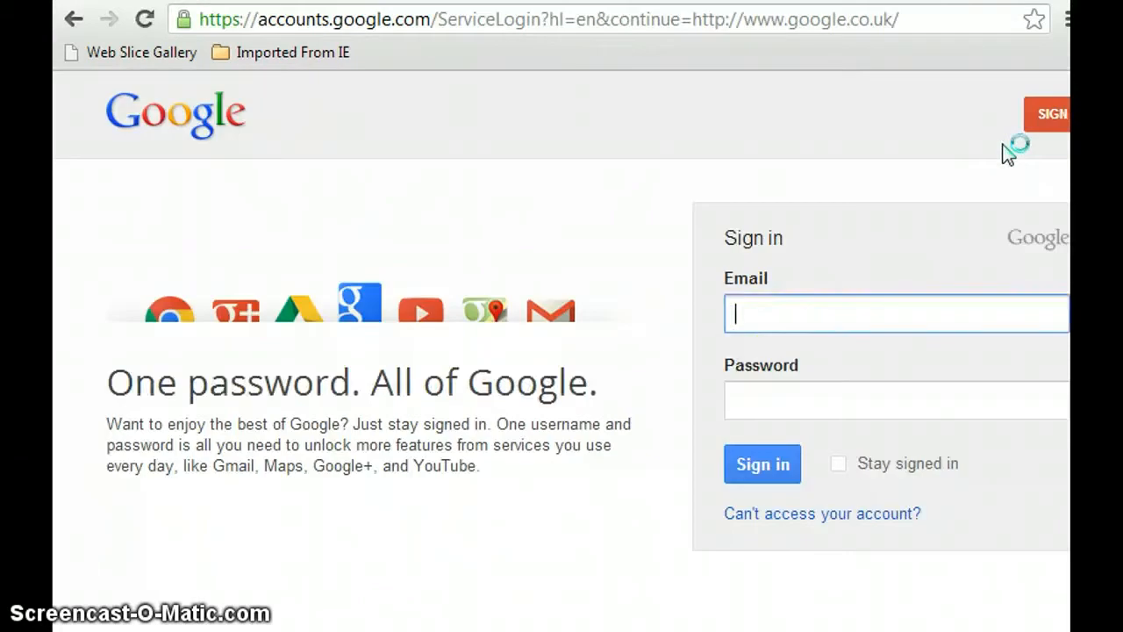
pyautogui.click(737, 306)
pyautogui.write('w')
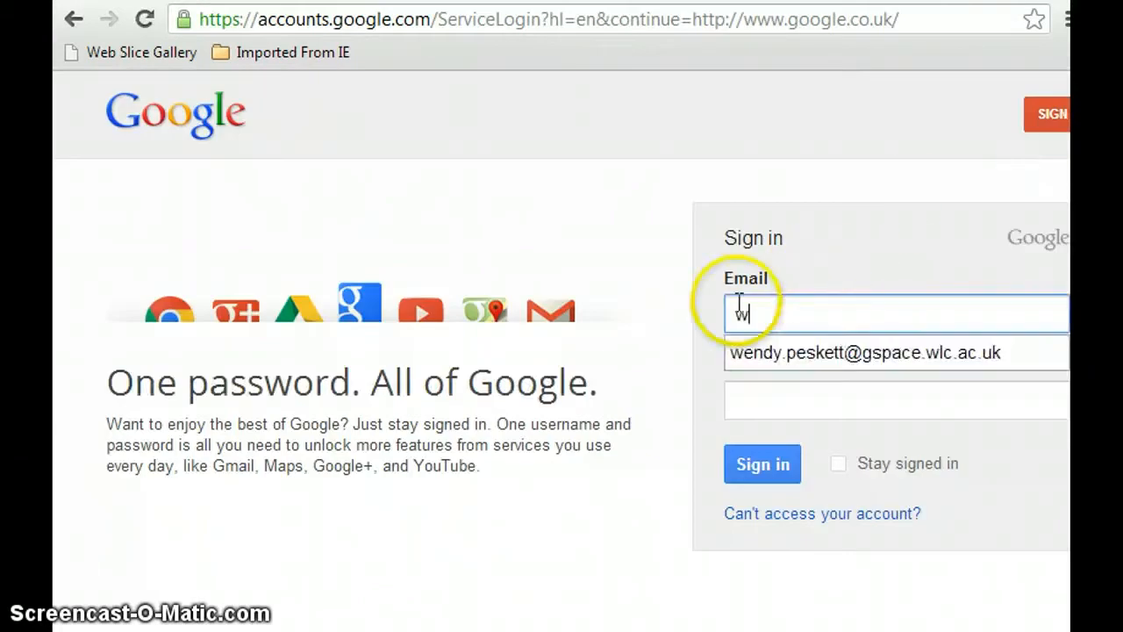
pyautogui.click(747, 347)
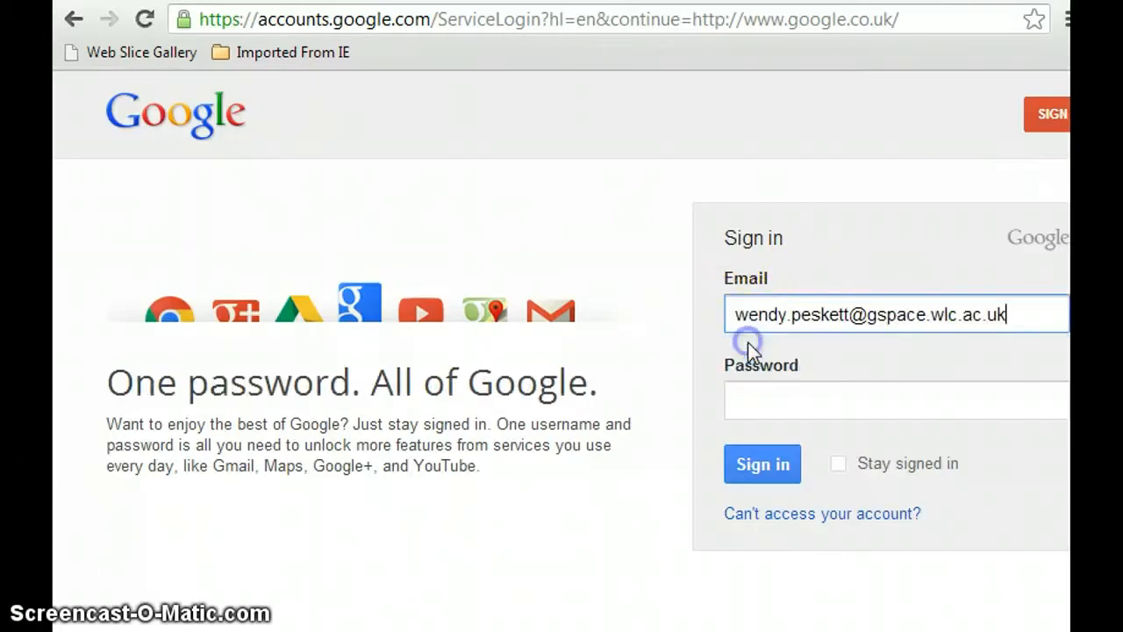
pyautogui.click(763, 409)
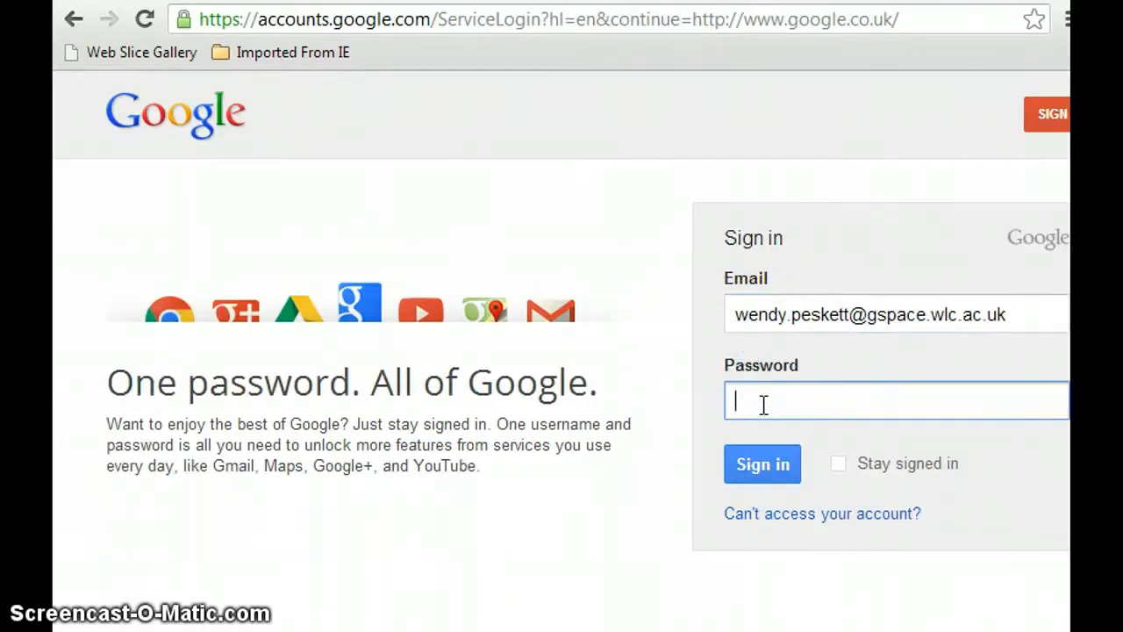
pyautogui.write('***********')
pyautogui.click(744, 468)
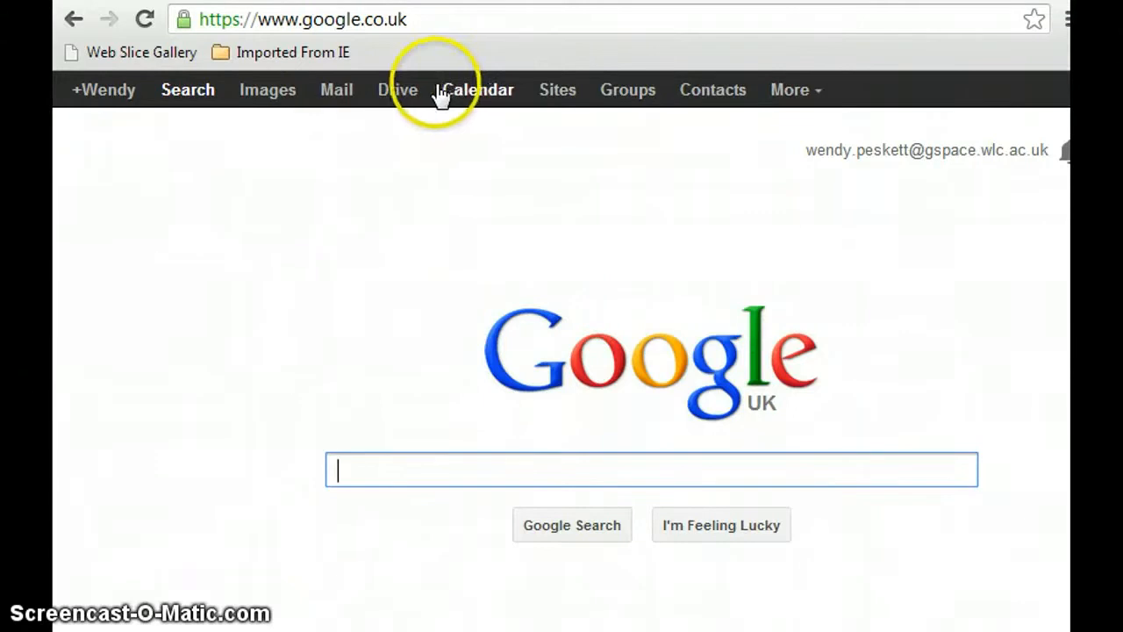
# Step: Go to Google Drive and create a new form in My Drive
pyautogui.click(402, 98)
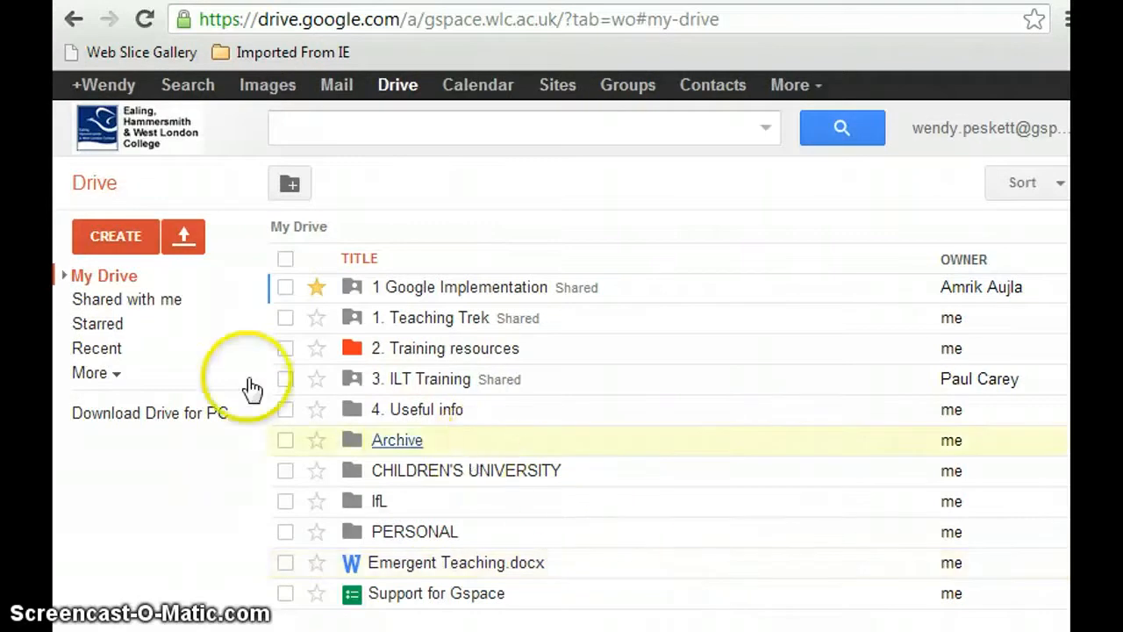
pyautogui.click(109, 241)
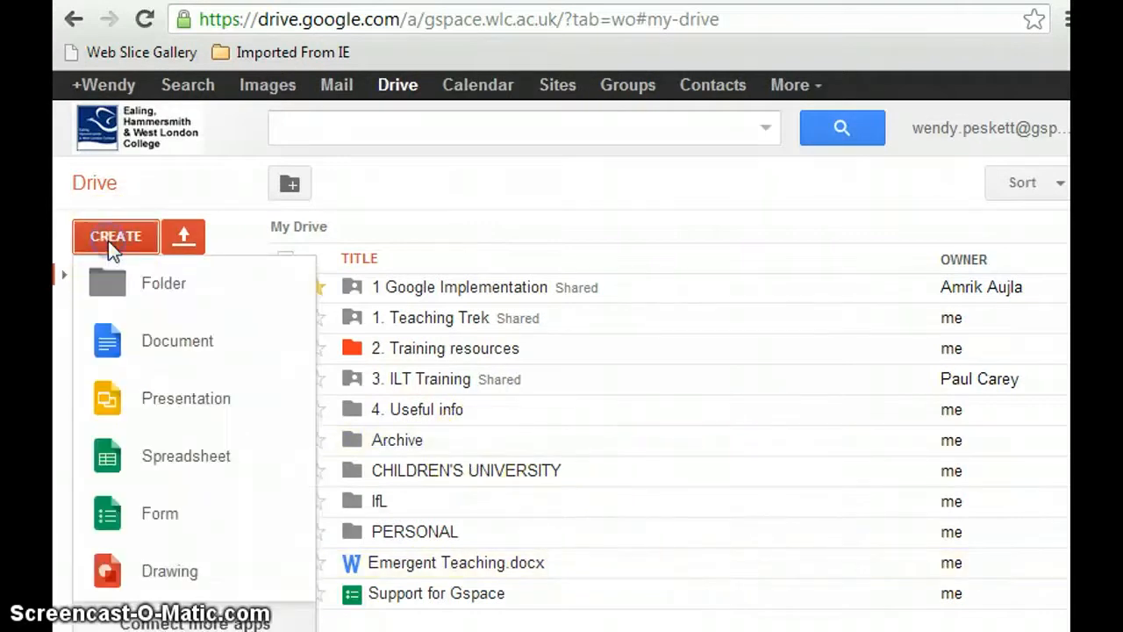
pyautogui.click(166, 514)
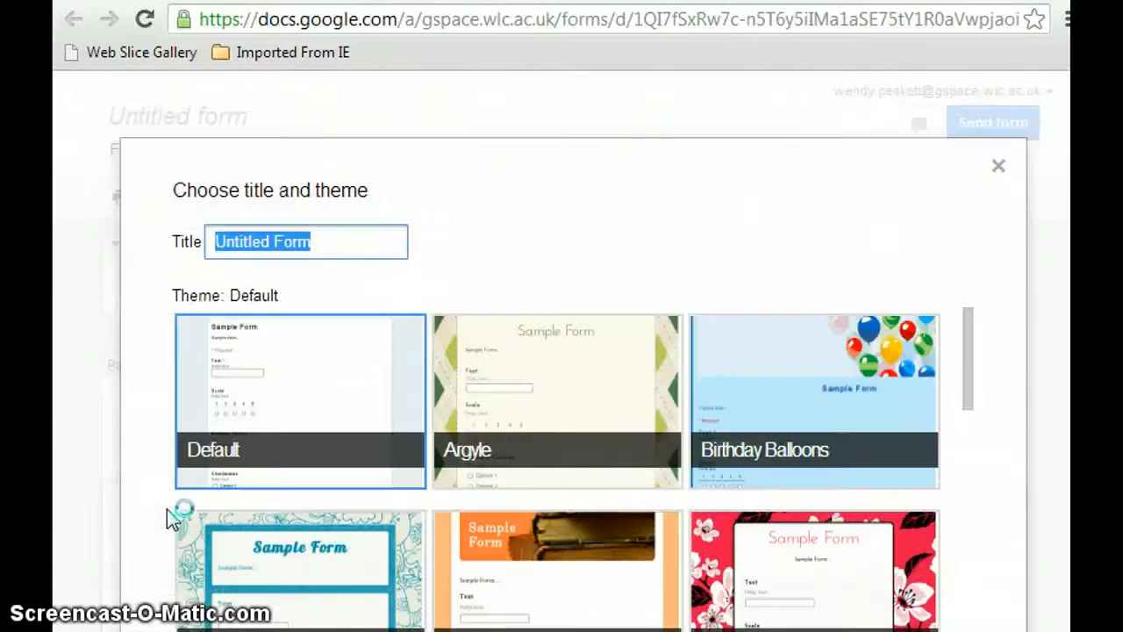
# Step: Title the new form with the owner's first name followed by "'s Test" and accept the Default theme
pyautogui.write('Wen')
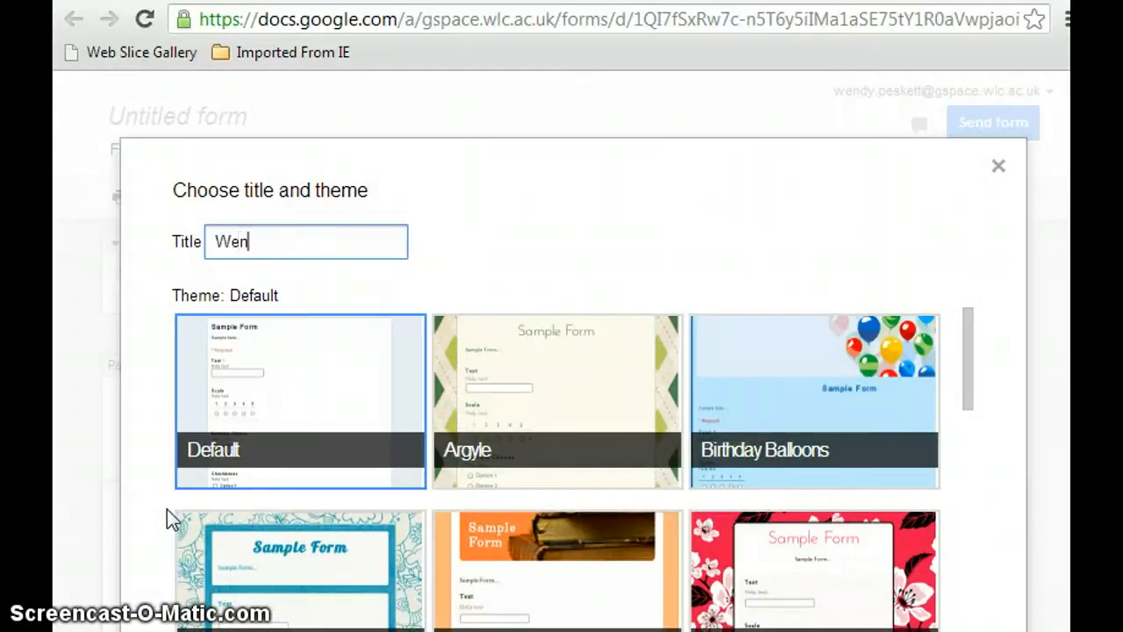
pyautogui.write("dy's Test")
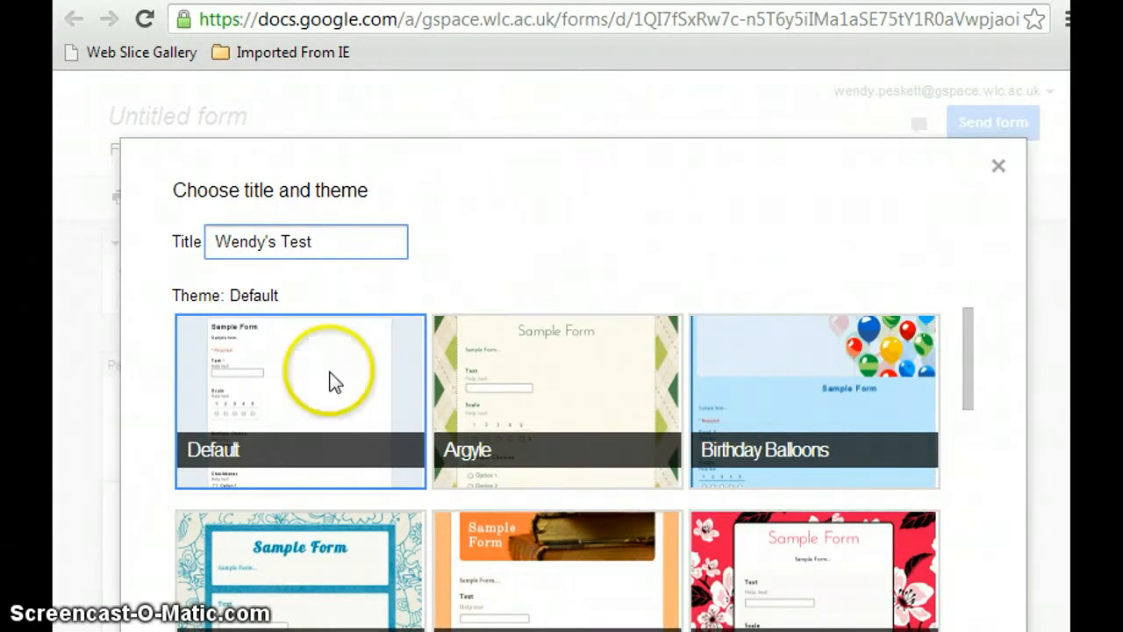
pyautogui.click(277, 407)
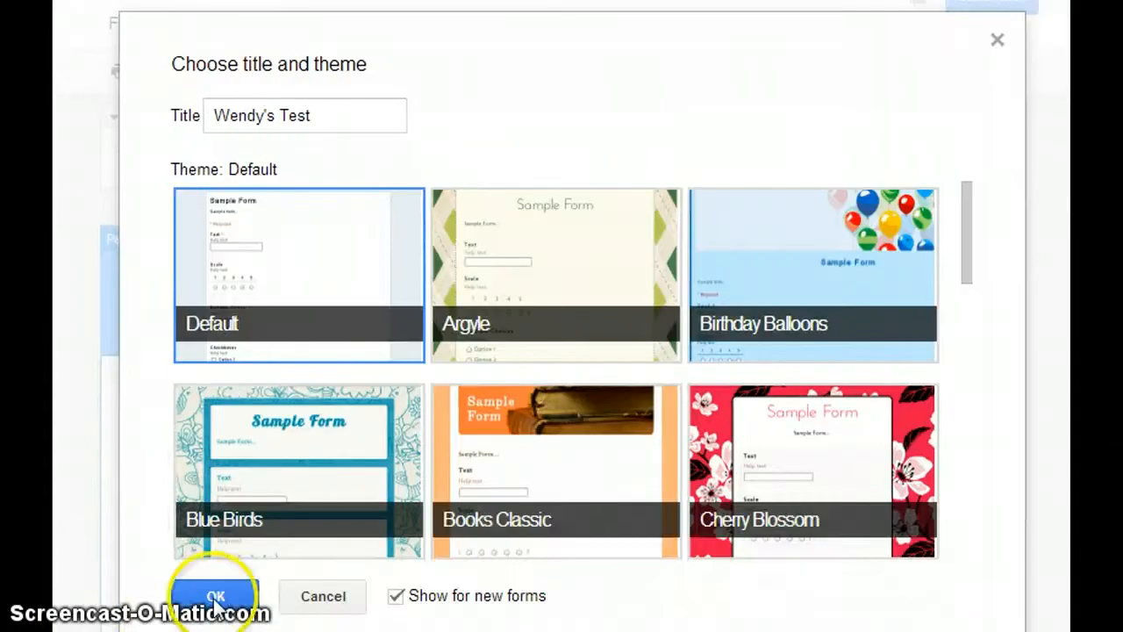
pyautogui.click(216, 598)
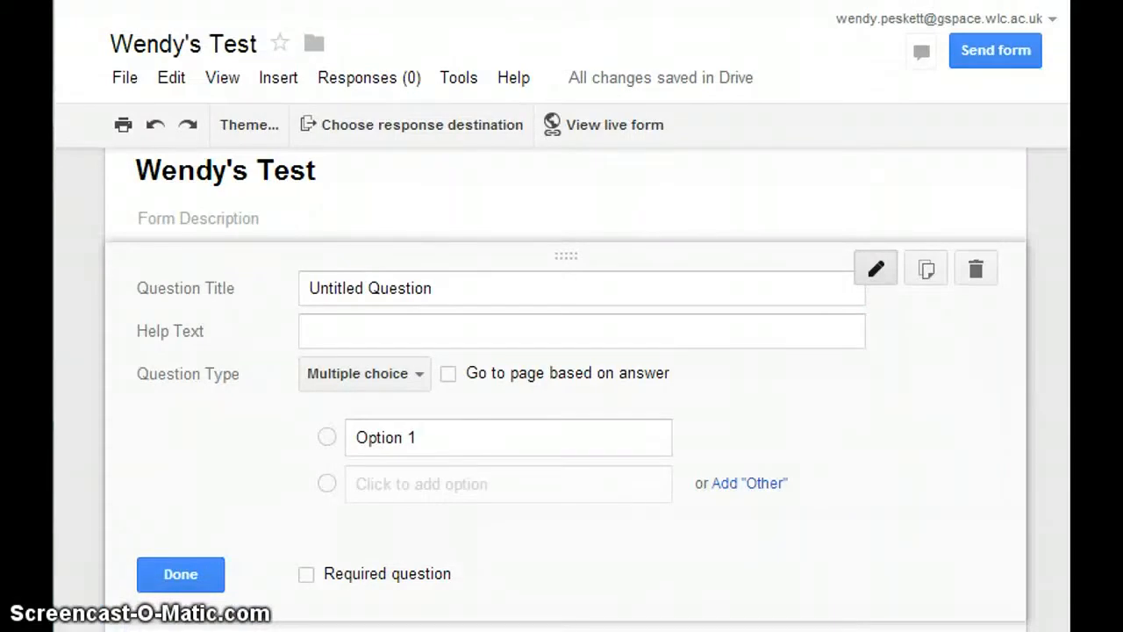
# Step: Turn off the form setting that requires a Gspace.wlc.ac.uk login to view the form, confirming access outside the domain
pyautogui.scroll(2, 565, 386)
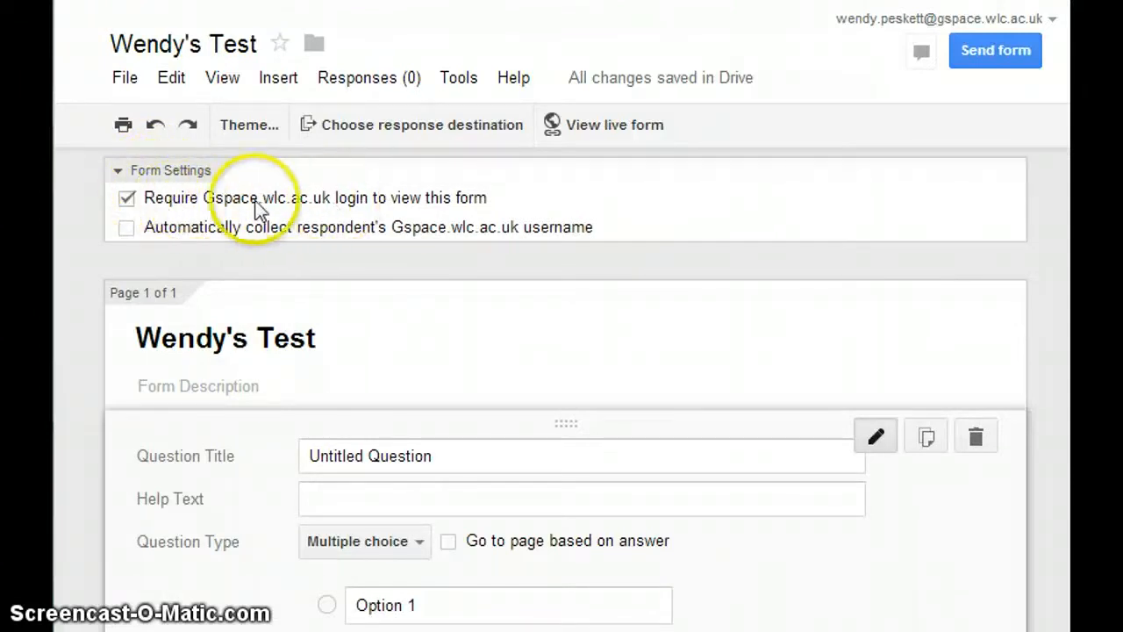
pyautogui.click(126, 199)
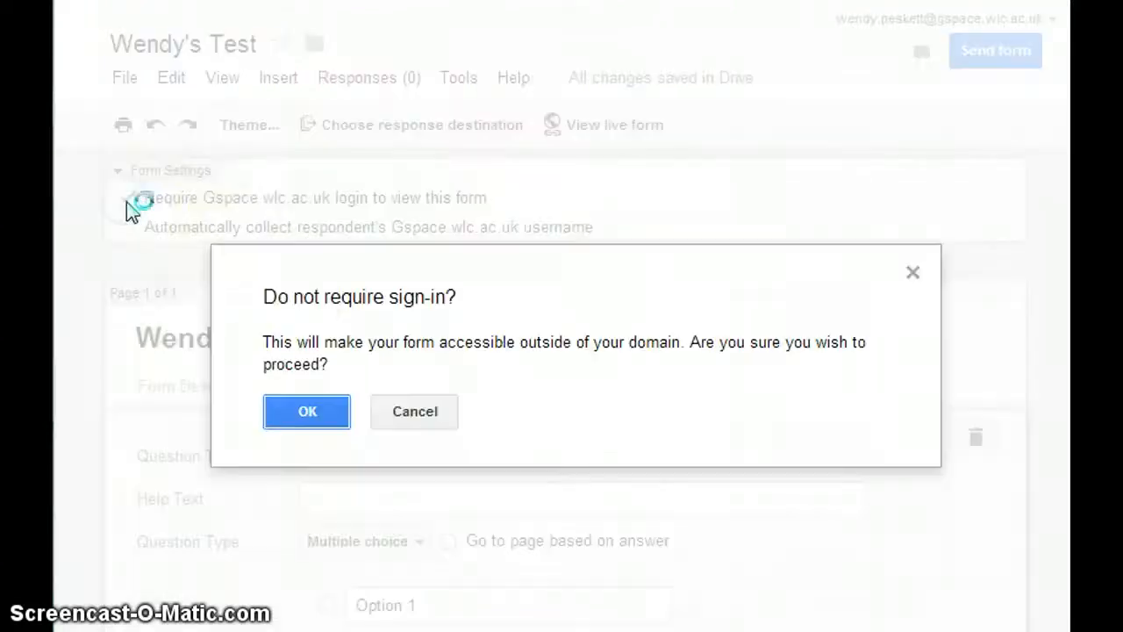
pyautogui.click(309, 412)
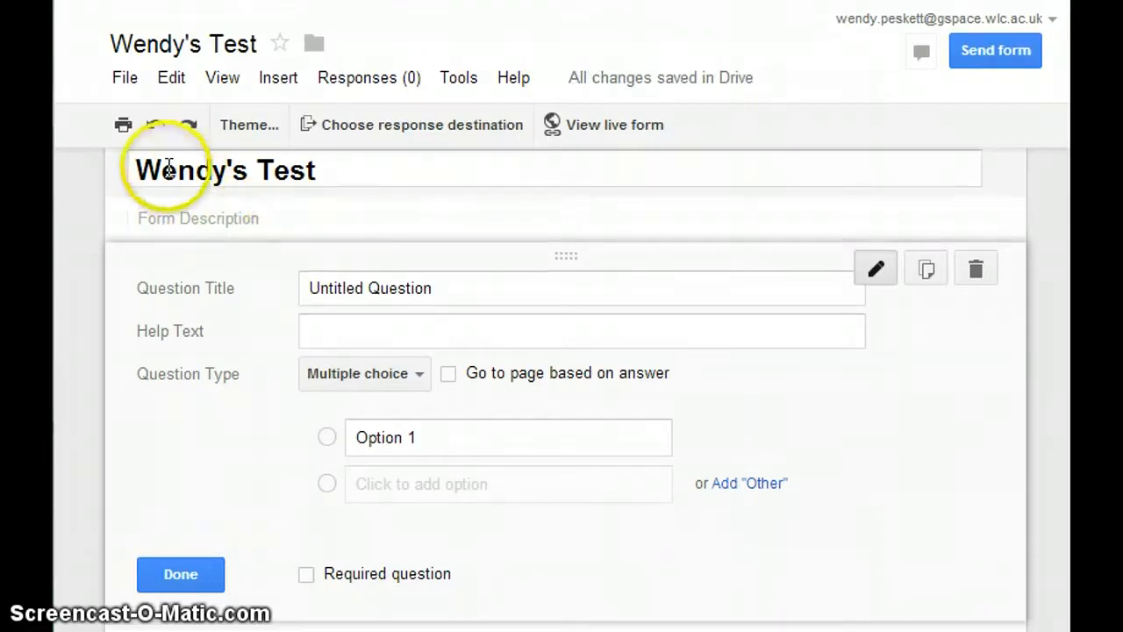
pyautogui.click(305, 168)
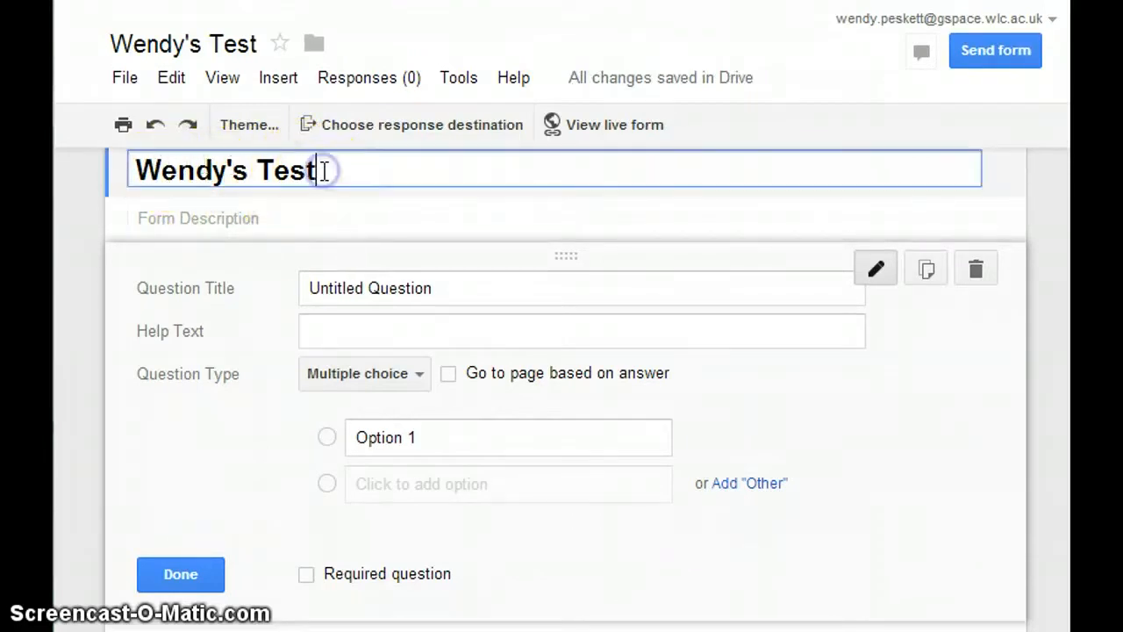
pyautogui.click(304, 220)
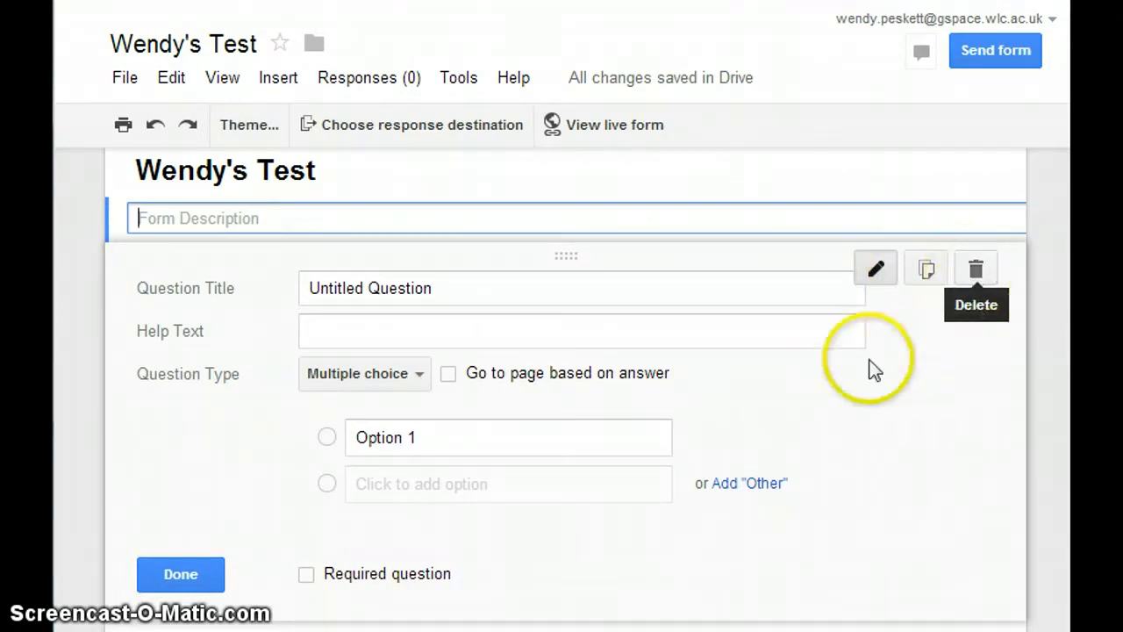
# Step: Replace the first question's placeholder title with "What colour is a banana?"
pyautogui.click(454, 296)
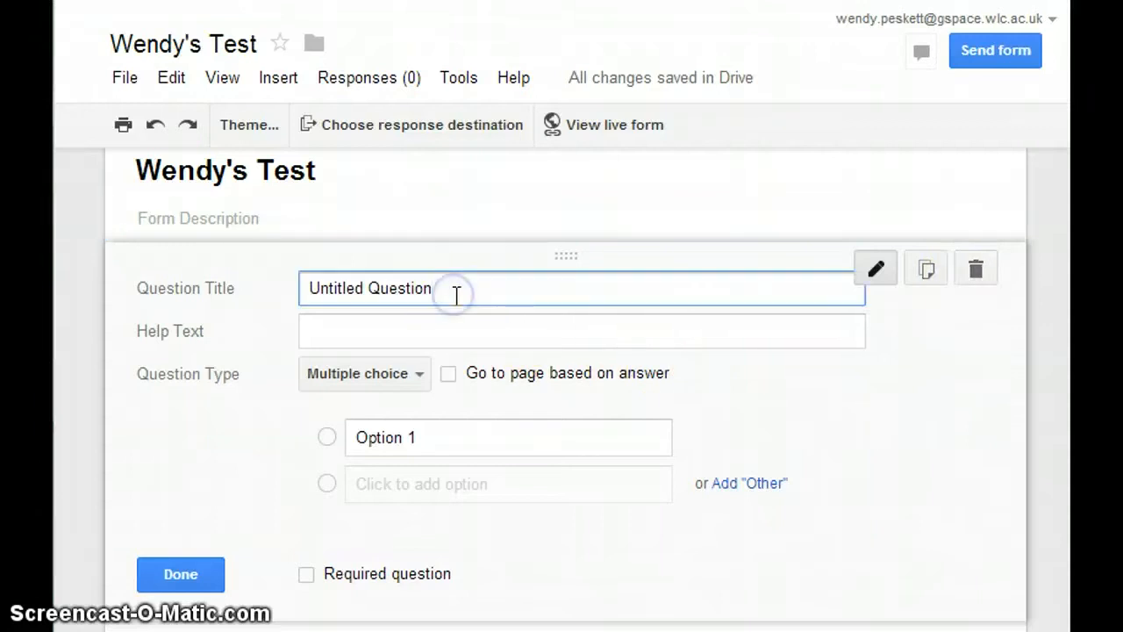
pyautogui.press('BackSpace')
pyautogui.press('BackSpace')
pyautogui.press('BackSpace')
pyautogui.press('BackSpace')
pyautogui.press('BackSpace')
pyautogui.press('BackSpace')
pyautogui.press('BackSpace')
pyautogui.press('BackSpace')
pyautogui.press('BackSpace')
pyautogui.press('BackSpace')
pyautogui.press('BackSpace')
pyautogui.press('BackSpace')
pyautogui.press('BackSpace')
pyautogui.press('BackSpace')
pyautogui.press('BackSpace')
pyautogui.press('BackSpace')
pyautogui.press('BackSpace')
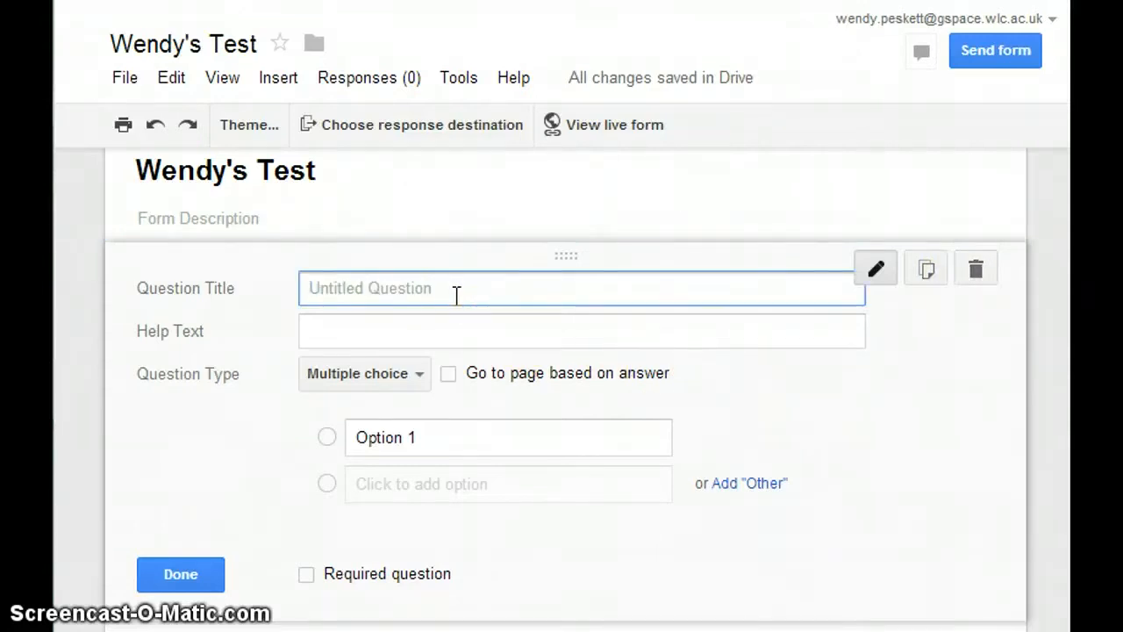
pyautogui.write('What ')
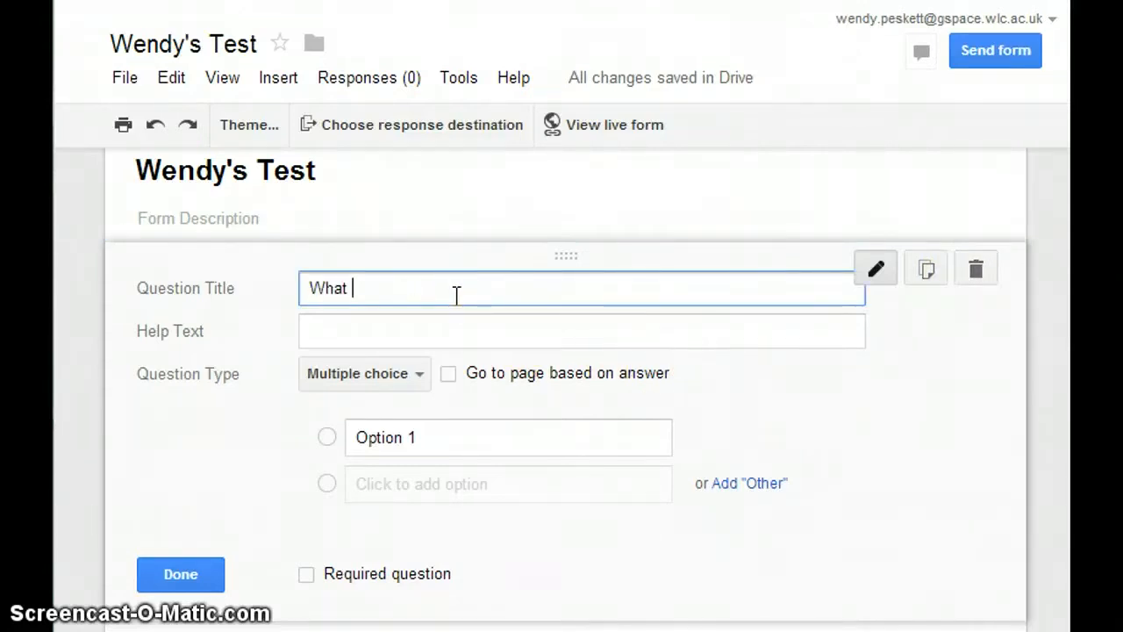
pyautogui.write('colour i')
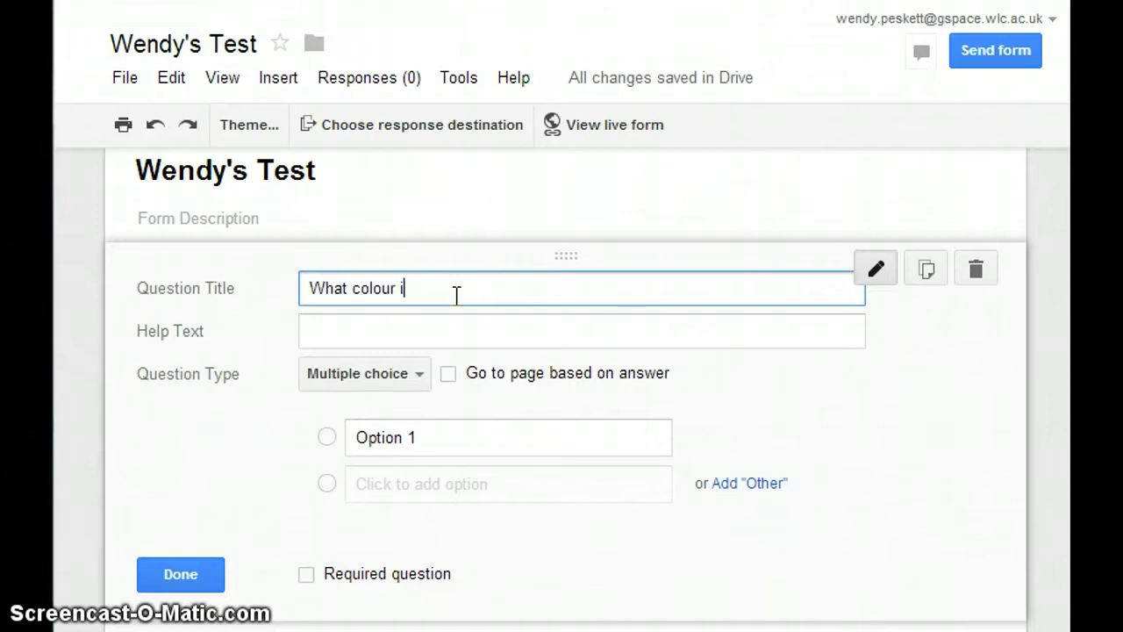
pyautogui.write('s a banana?')
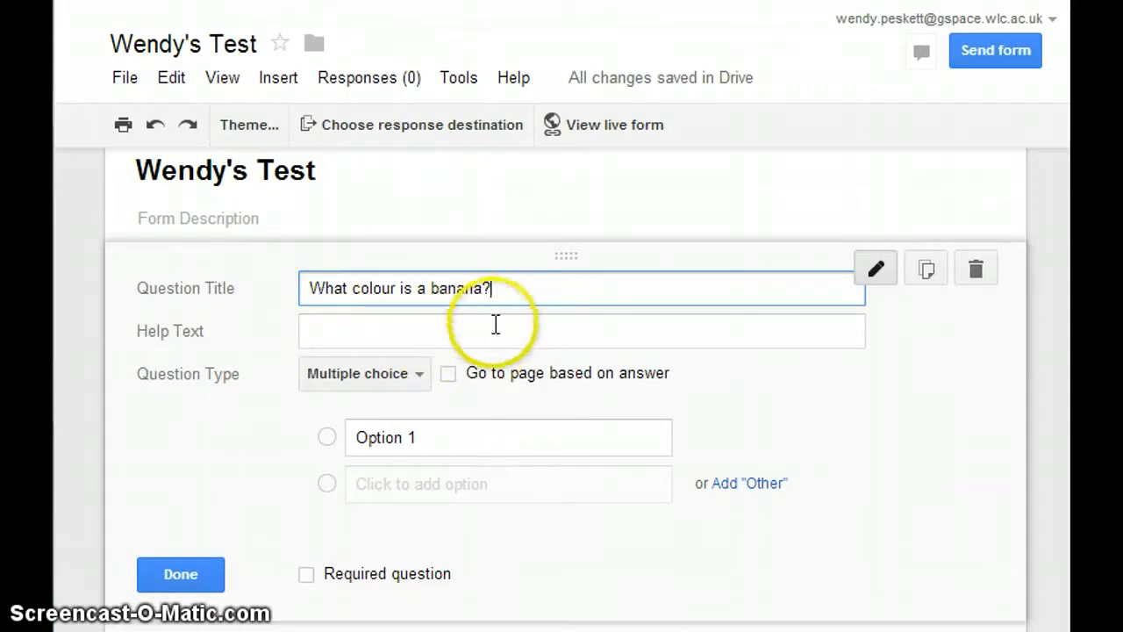
# Step: Set the banana question's type to Text and make it a required question
pyautogui.click(451, 326)
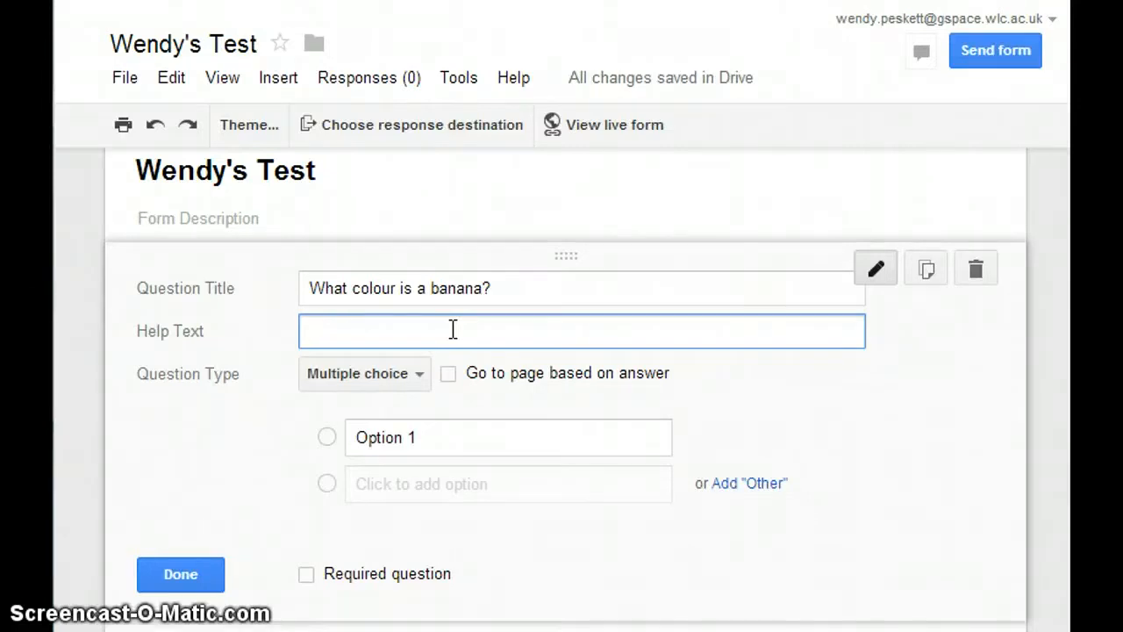
pyautogui.click(419, 374)
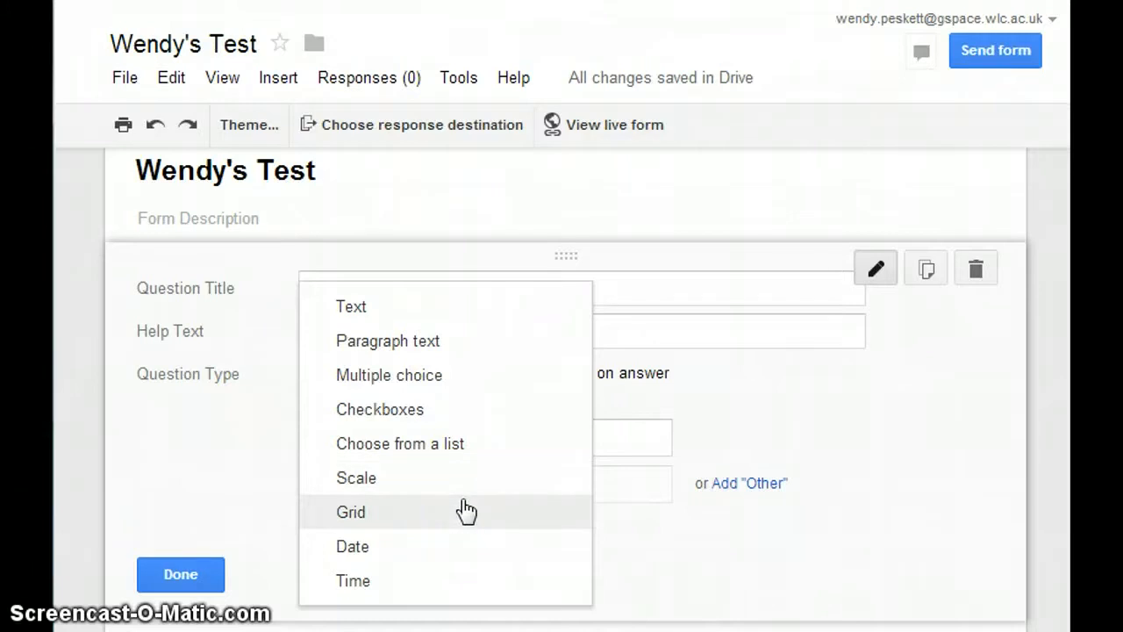
pyautogui.click(433, 312)
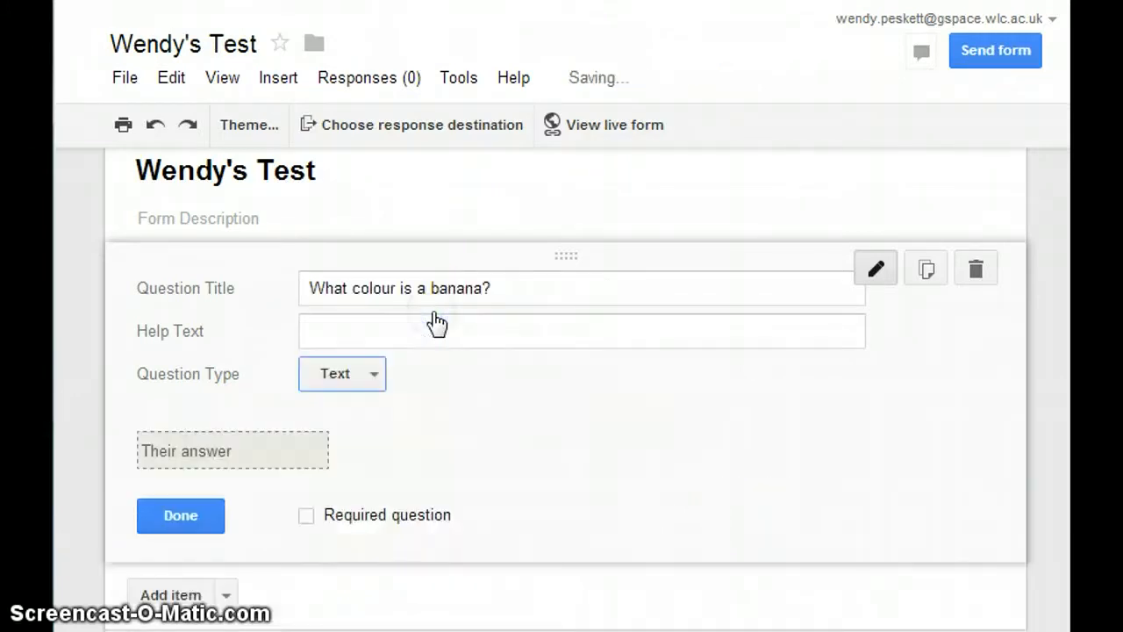
pyautogui.click(418, 342)
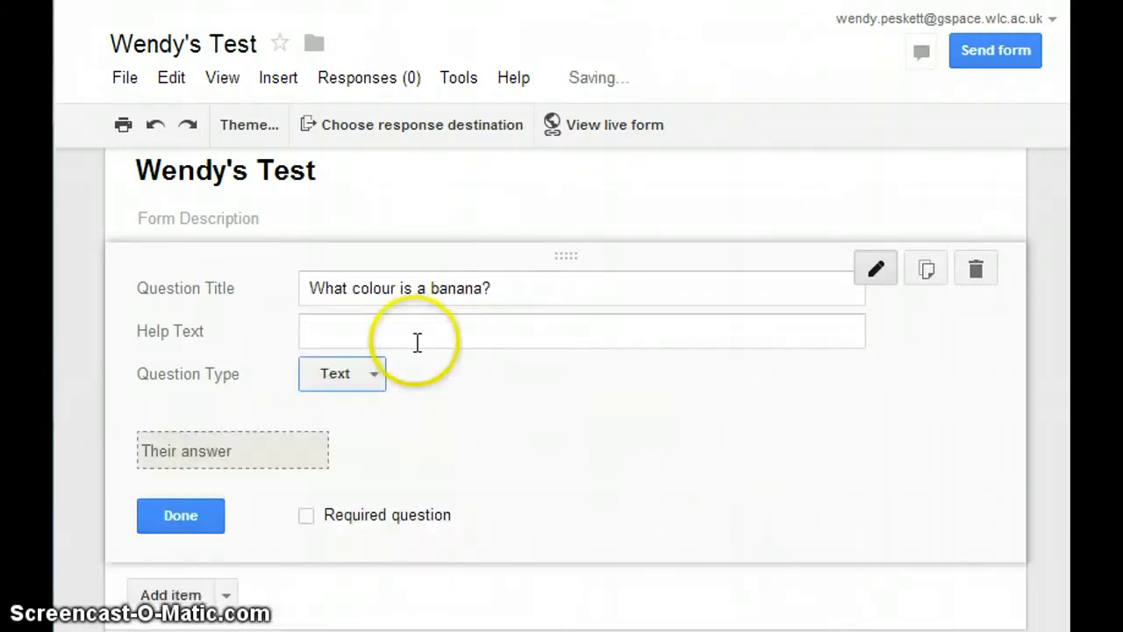
pyautogui.click(307, 517)
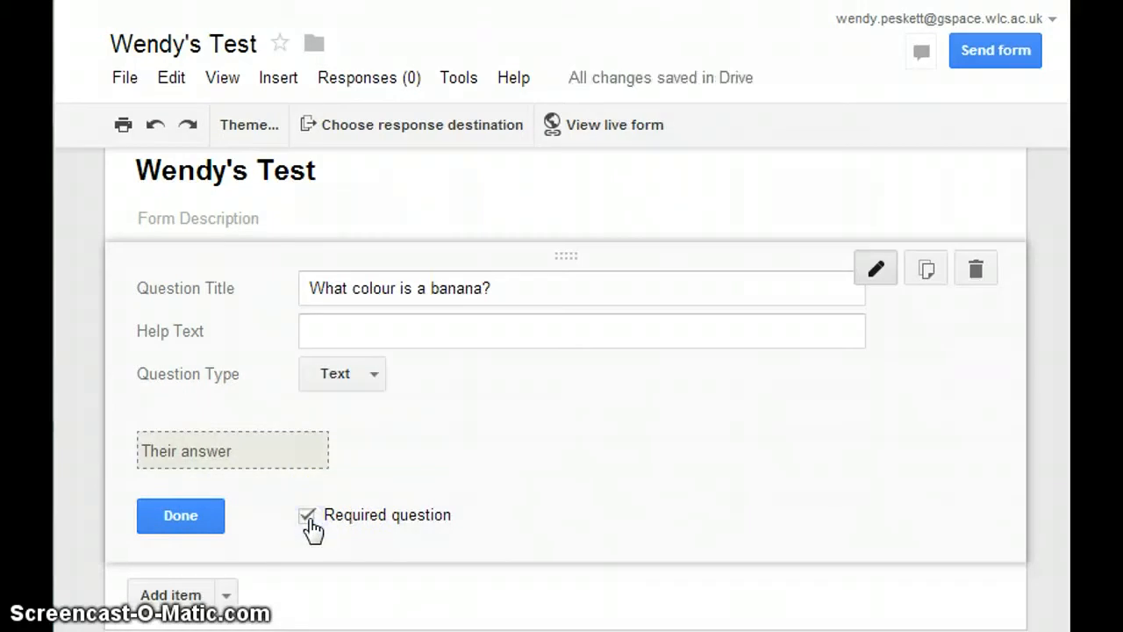
pyautogui.click(179, 513)
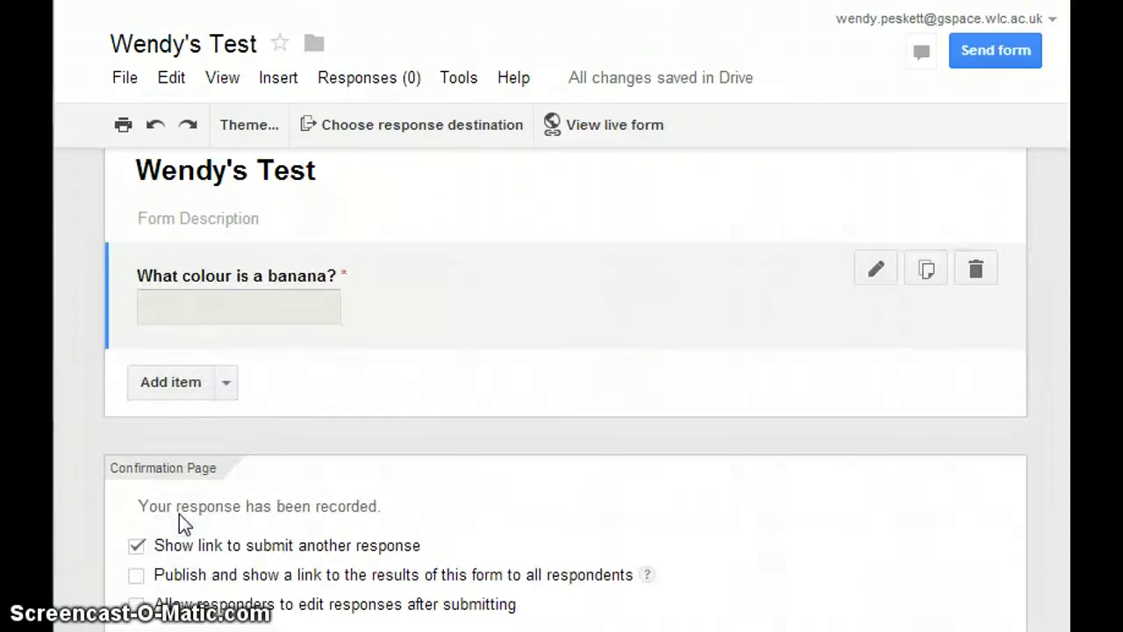
# Step: Add a second question titled "What colour is an apple?" with the Checkboxes question type
pyautogui.click(170, 382)
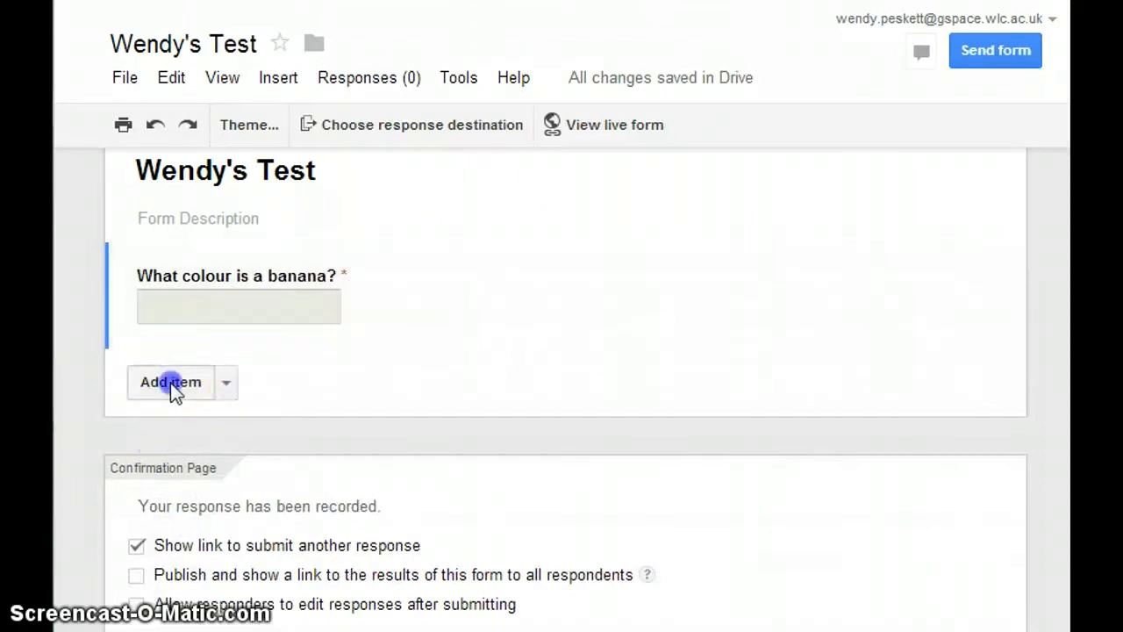
pyautogui.write('Wh')
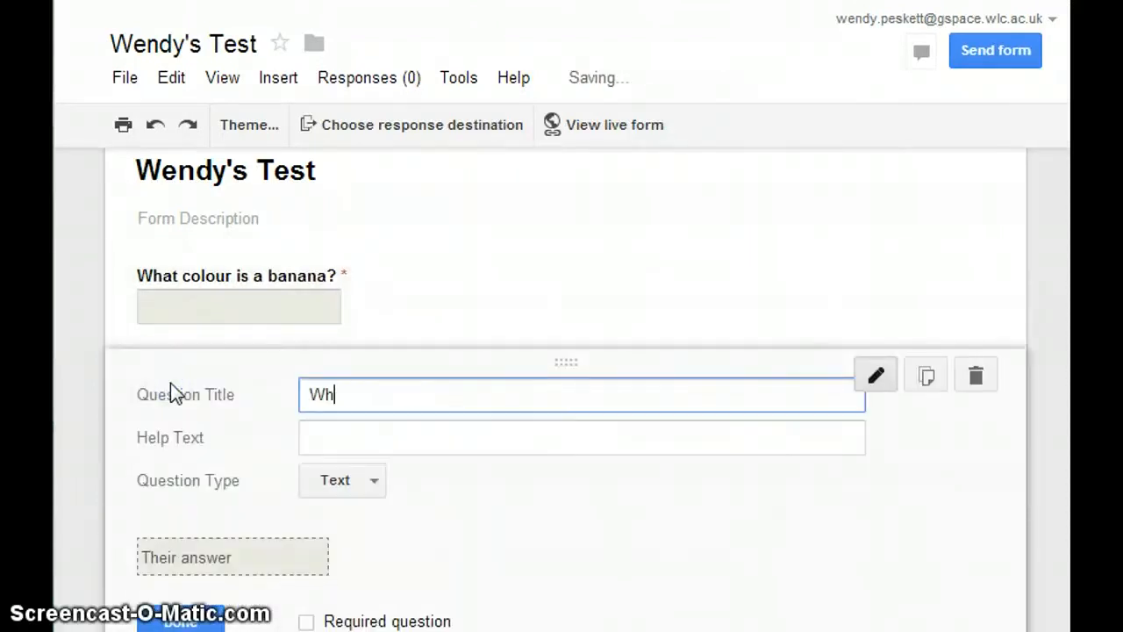
pyautogui.write('at colour ')
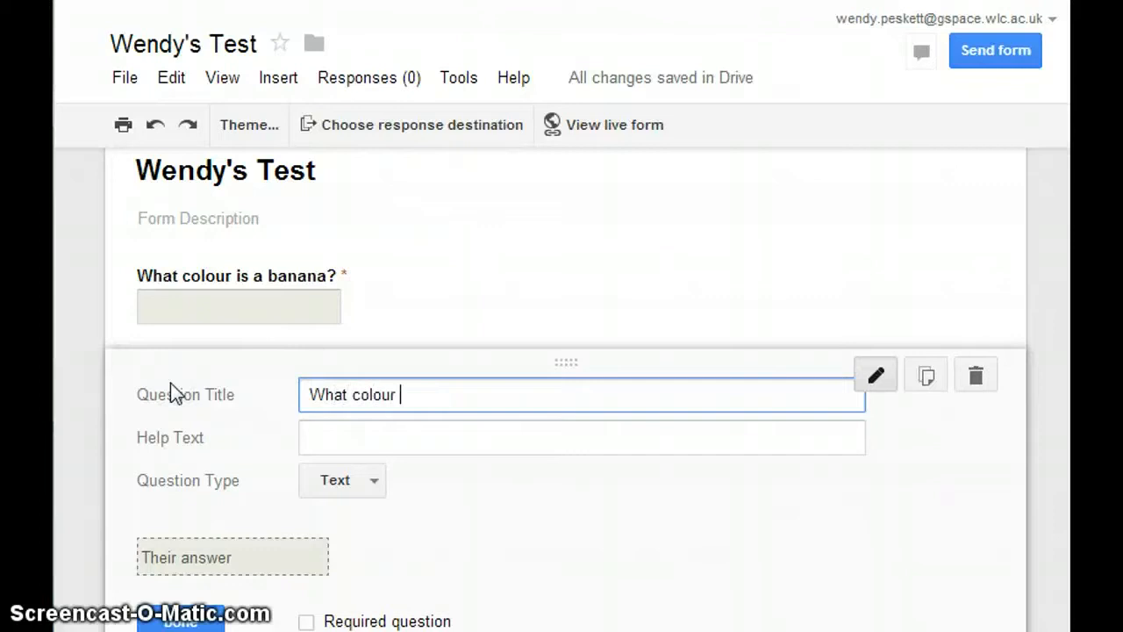
pyautogui.write('is an apple?')
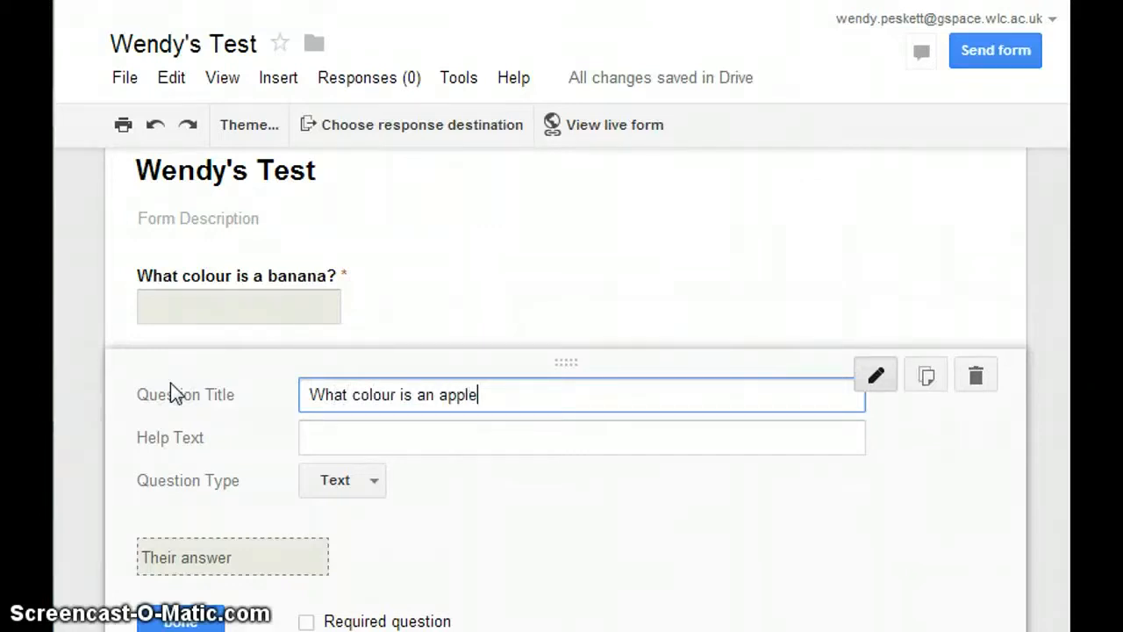
pyautogui.click(376, 482)
pyautogui.click(388, 517)
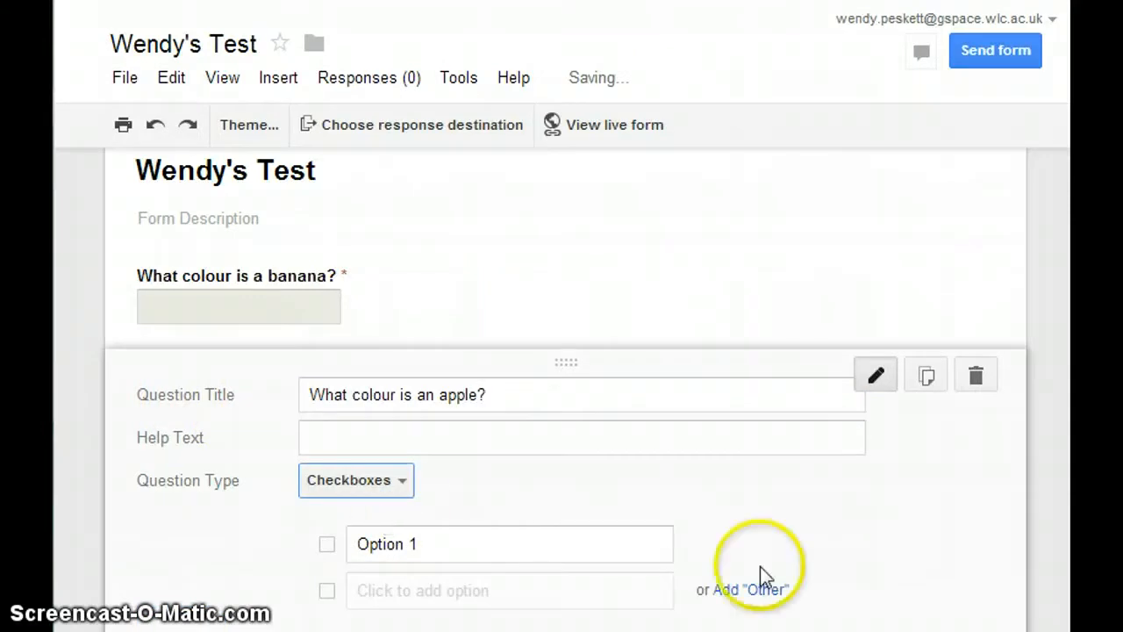
# Step: Enter "Red" and "Green" as the first two answer options of the apple question
pyautogui.scroll(-2, 566, 391)
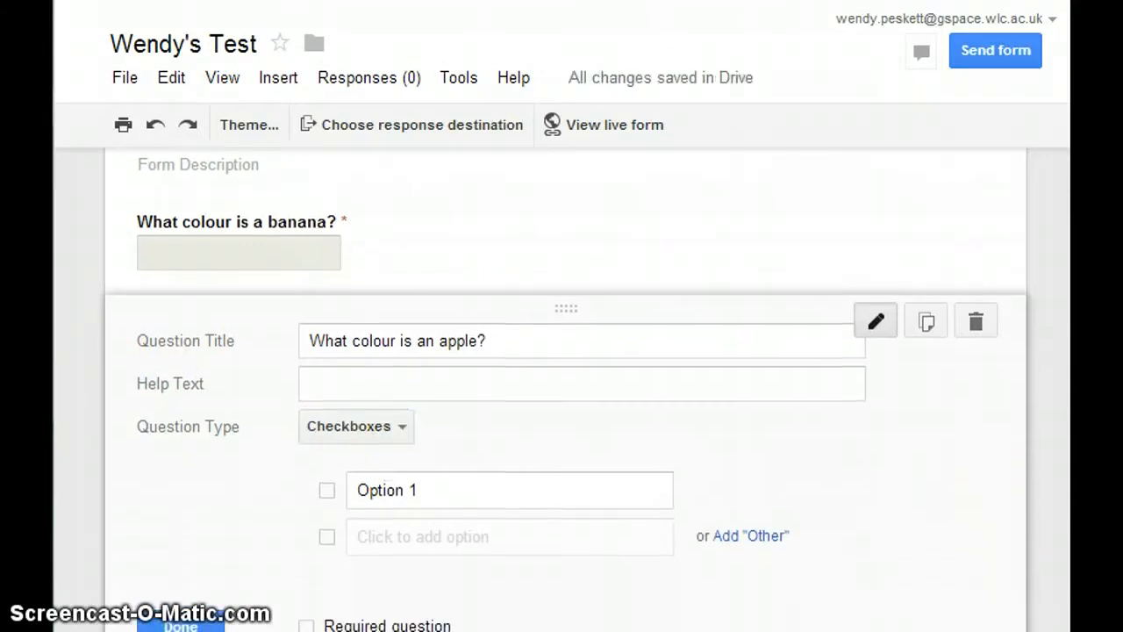
pyautogui.click(446, 422)
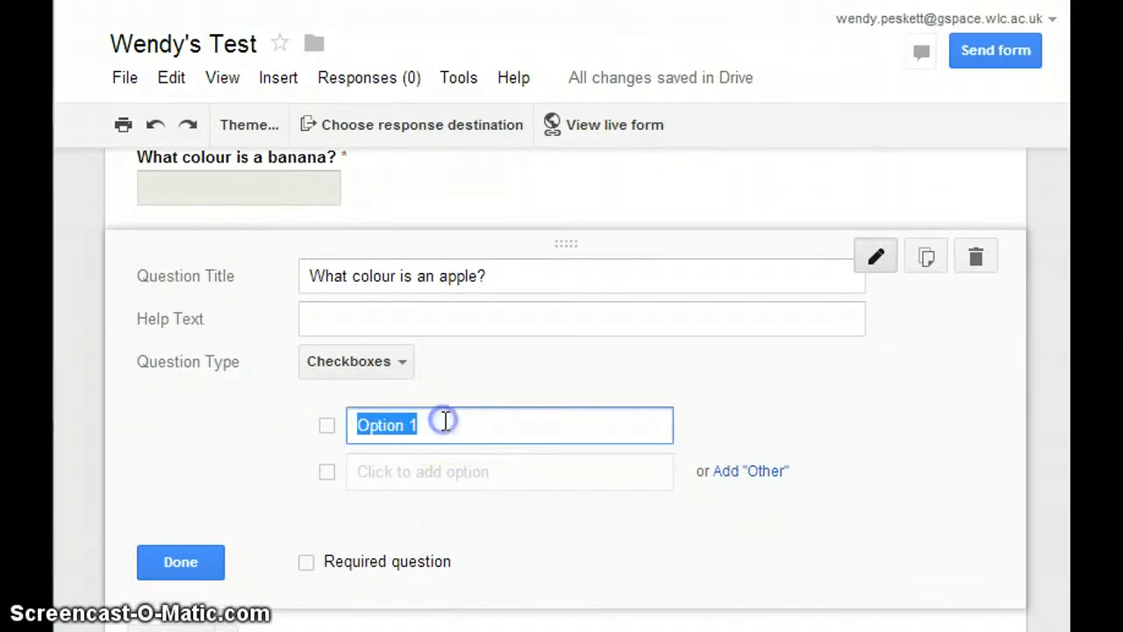
pyautogui.write('Red')
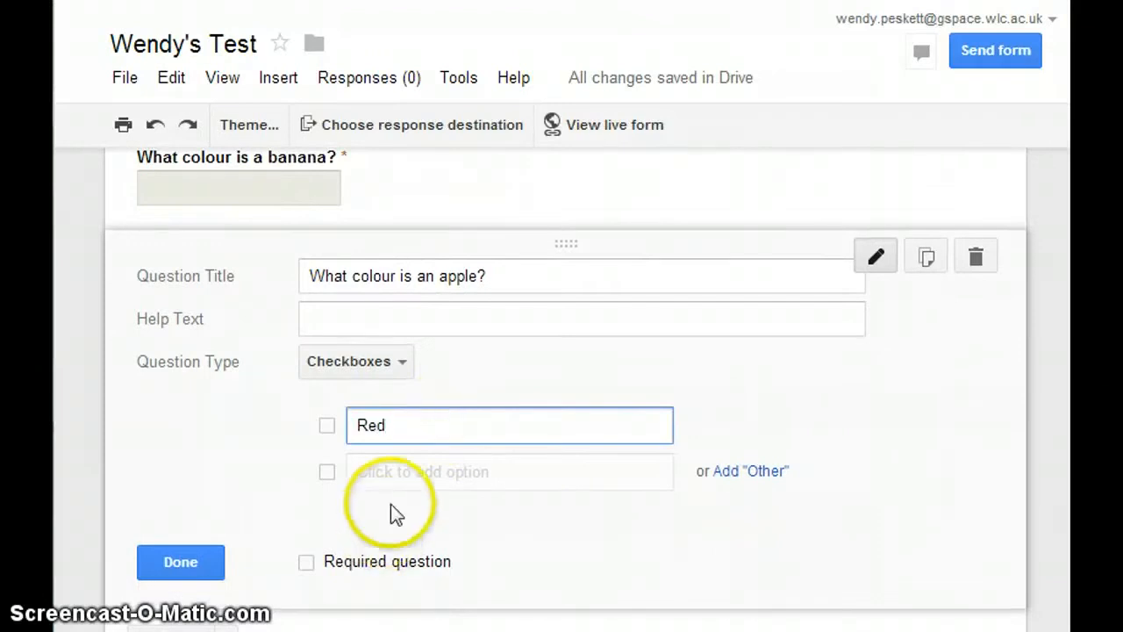
pyautogui.click(401, 481)
pyautogui.press('BackSpace')
pyautogui.press('BackSpace')
pyautogui.press('BackSpace')
pyautogui.press('BackSpace')
pyautogui.press('BackSpace')
pyautogui.press('BackSpace')
pyautogui.press('BackSpace')
pyautogui.press('BackSpace')
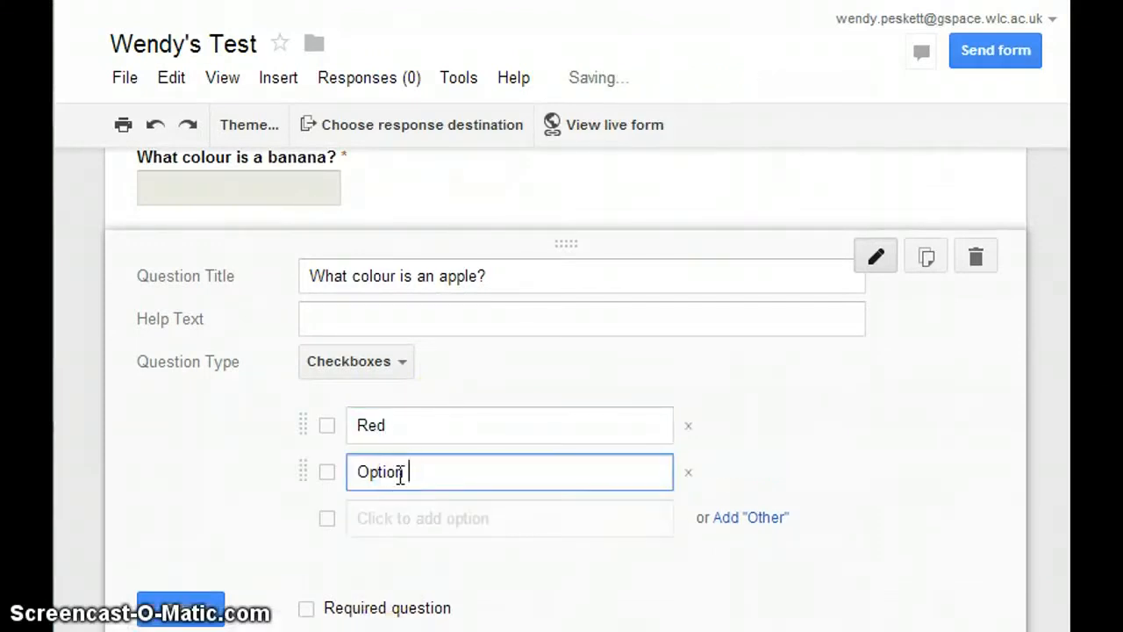
pyautogui.write('Green')
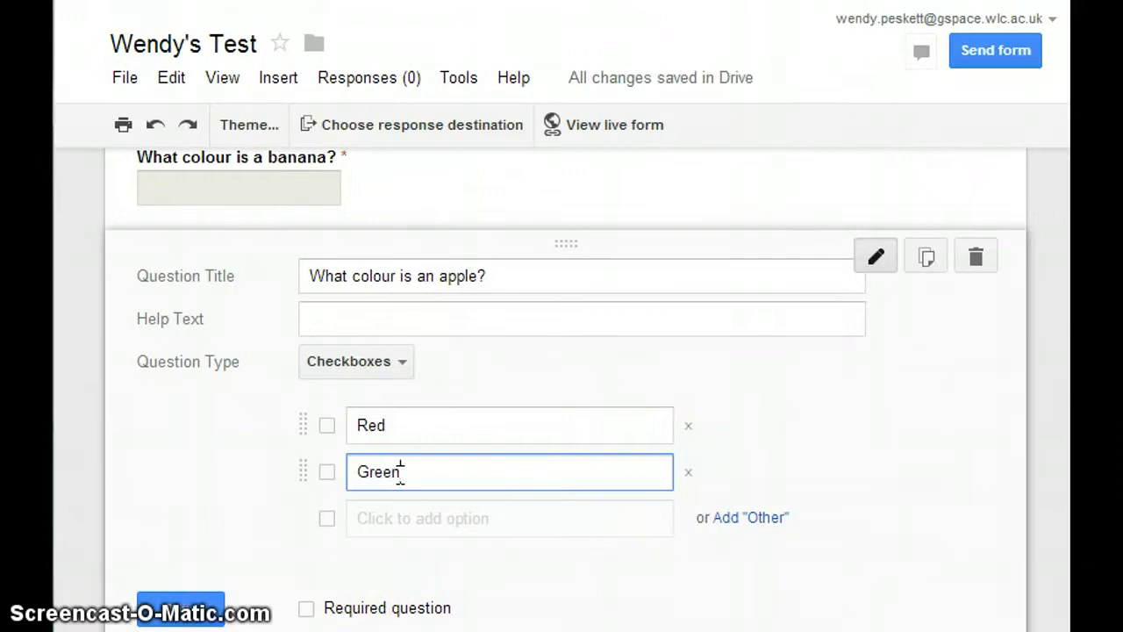
# Step: Add "Blue" and "Pink" as the third and fourth answer options of the apple question
pyautogui.click(407, 521)
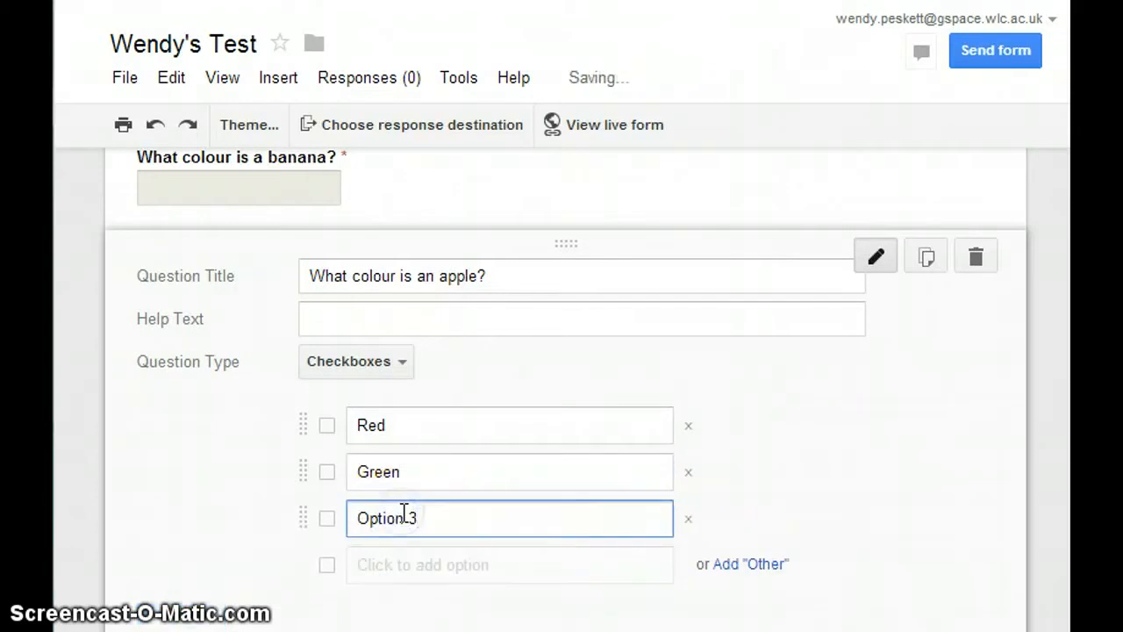
pyautogui.press('BackSpace')
pyautogui.press('BackSpace')
pyautogui.press('BackSpace')
pyautogui.press('BackSpace')
pyautogui.press('BackSpace')
pyautogui.press('BackSpace')
pyautogui.press('BackSpace')
pyautogui.press('BackSpace')
pyautogui.write('Blue')
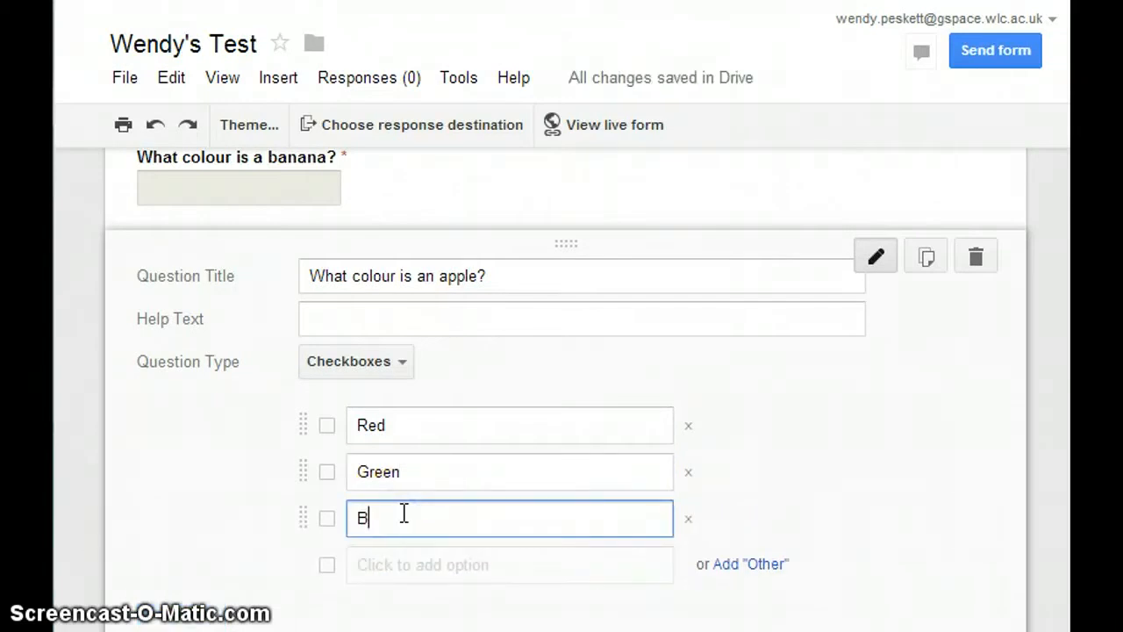
pyautogui.click(400, 558)
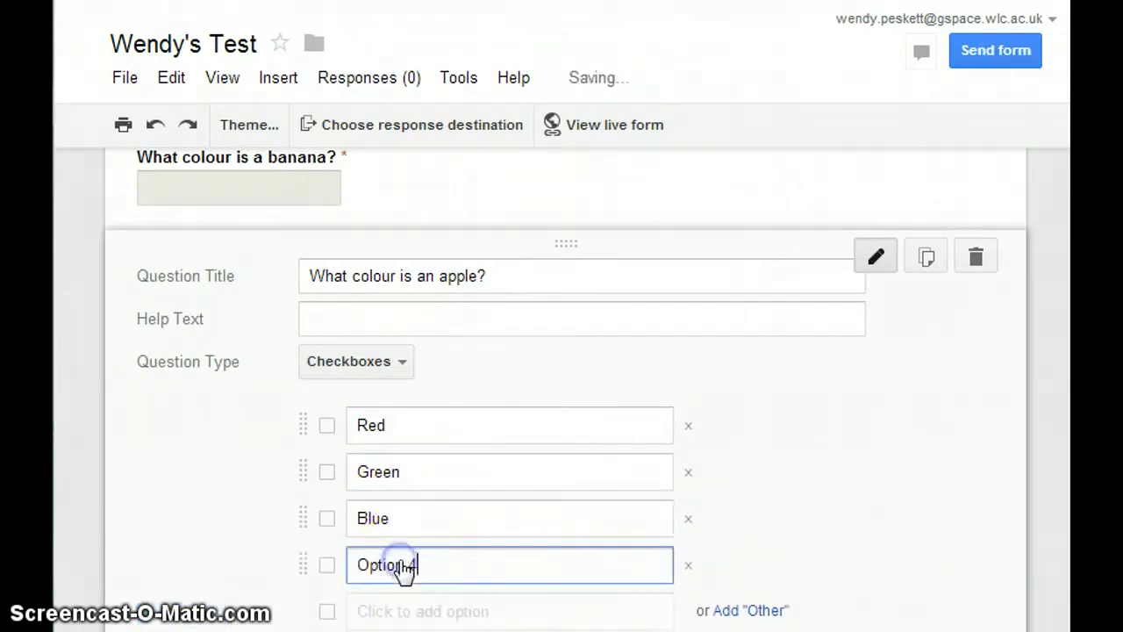
pyautogui.press('BackSpace')
pyautogui.press('BackSpace')
pyautogui.press('BackSpace')
pyautogui.press('BackSpace')
pyautogui.press('BackSpace')
pyautogui.press('BackSpace')
pyautogui.press('BackSpace')
pyautogui.press('BackSpace')
pyautogui.write('Pink')
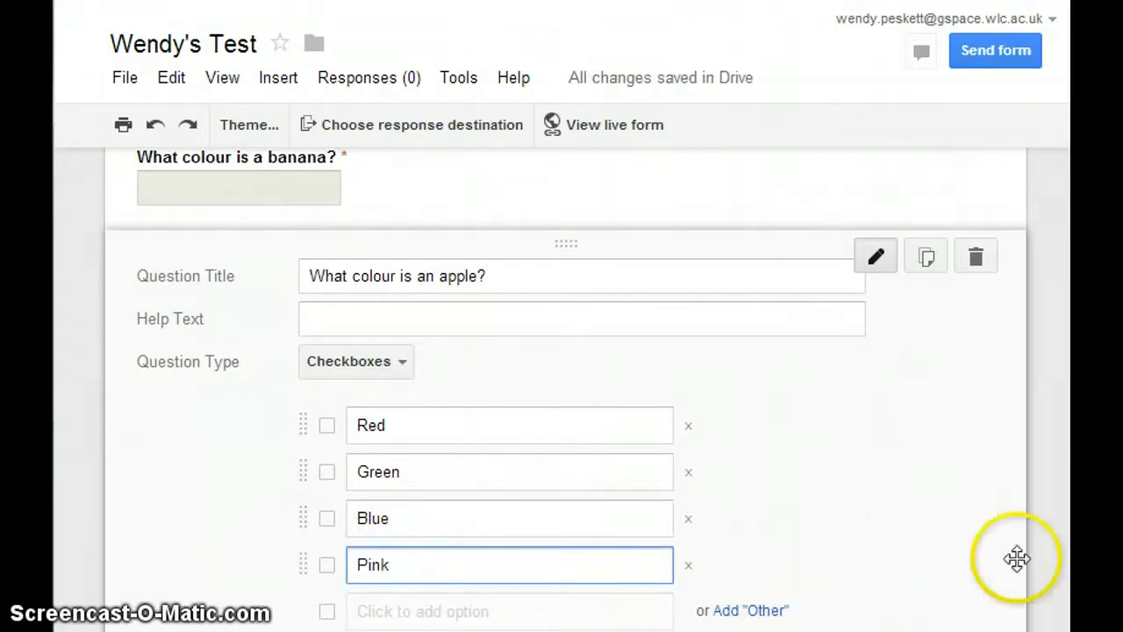
# Step: Make the apple question required and finish editing it
pyautogui.moveTo(1069, 491); pyautogui.dragTo(1069, 581)
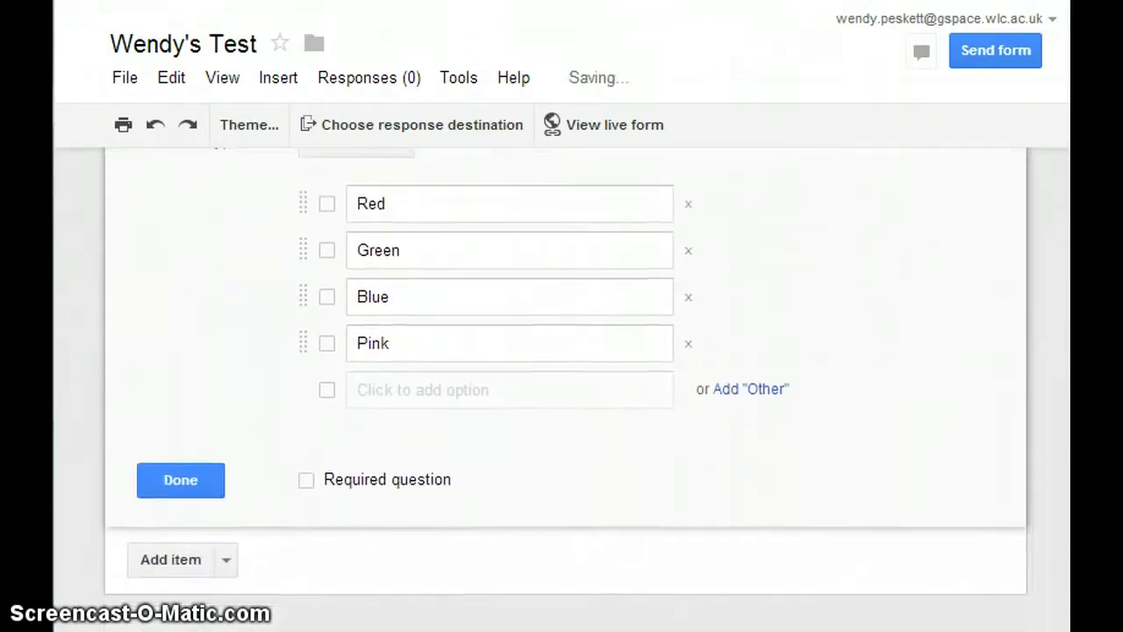
pyautogui.click(308, 485)
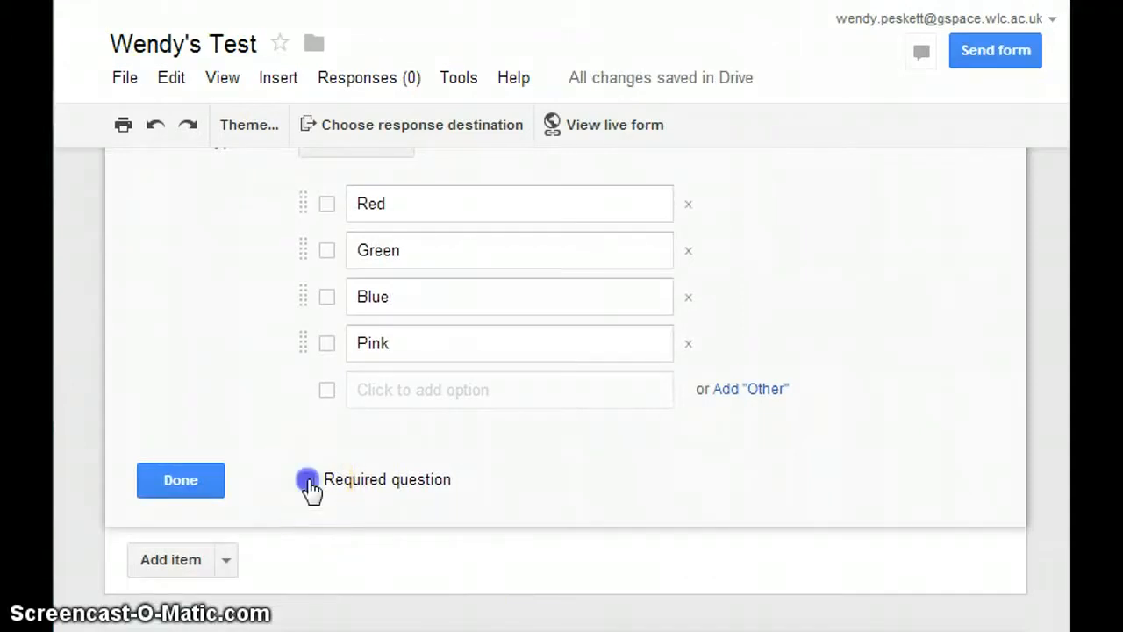
pyautogui.click(181, 488)
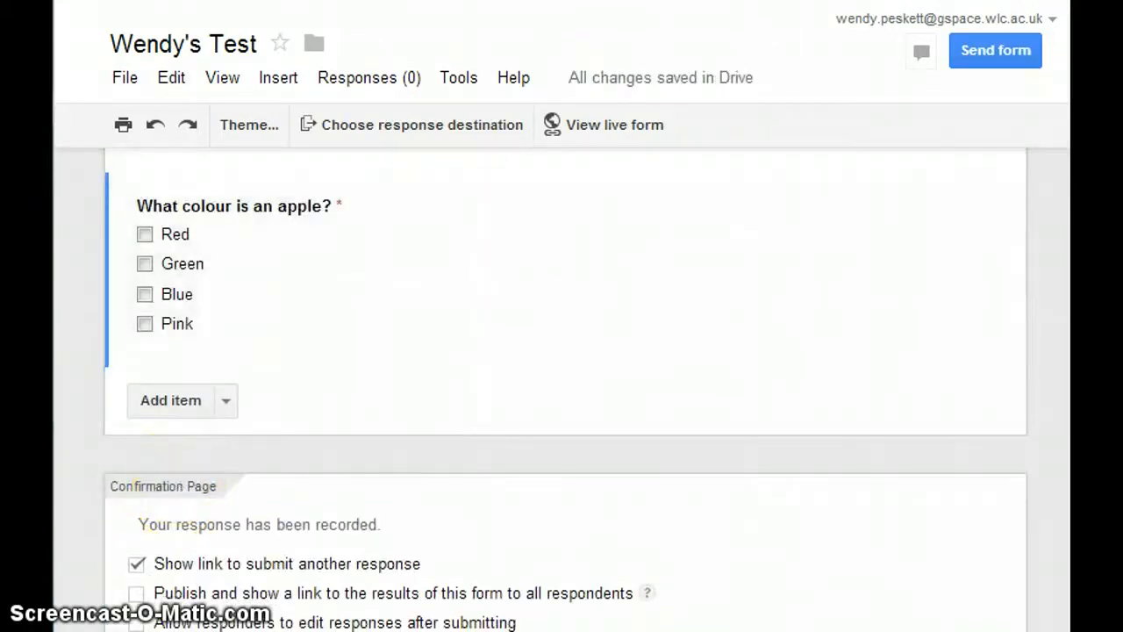
# Step: View the live form and select its full web address
pyautogui.scroll(3, 562, 378)
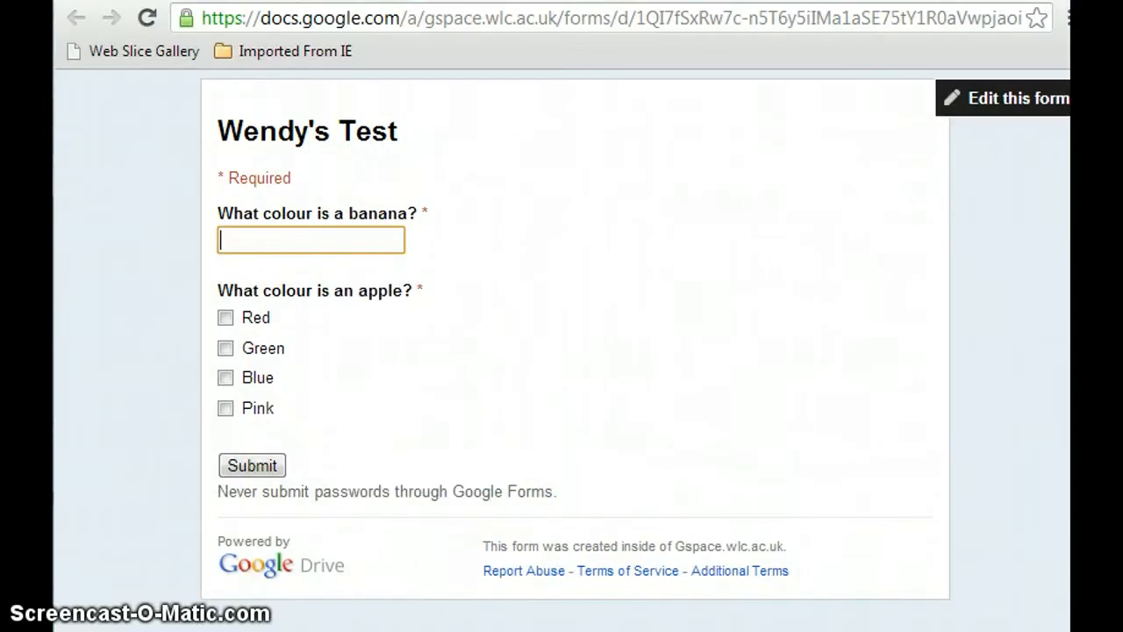
pyautogui.click(443, 26)
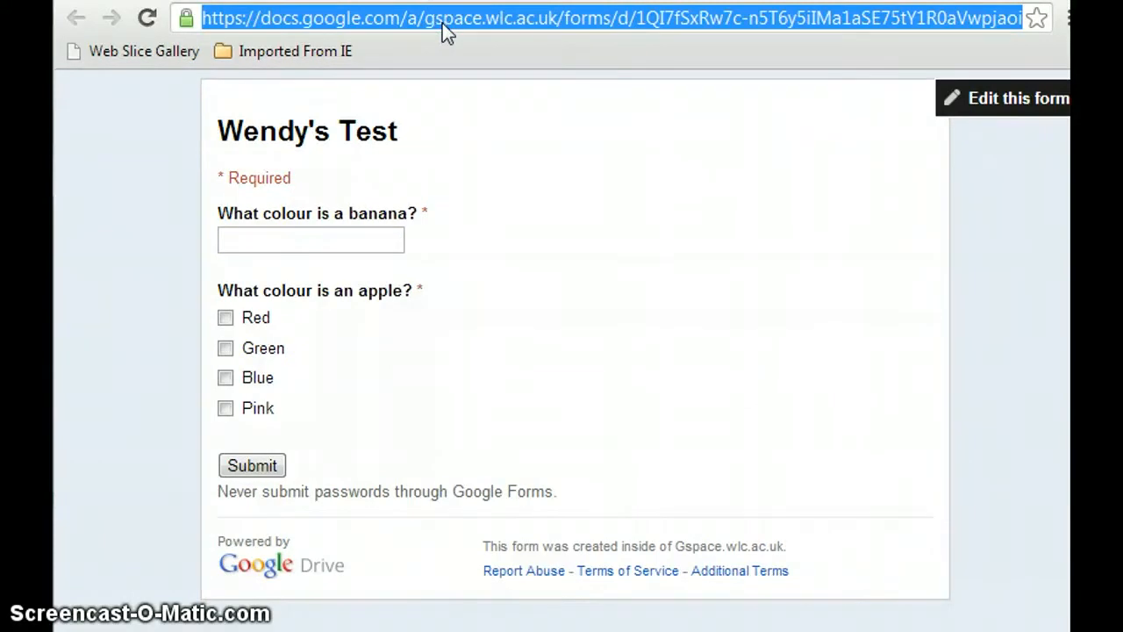
# Step: Answer the live form with "Yellow" for the banana and Red and Green for the apple, and submit the response
pyautogui.click(364, 240)
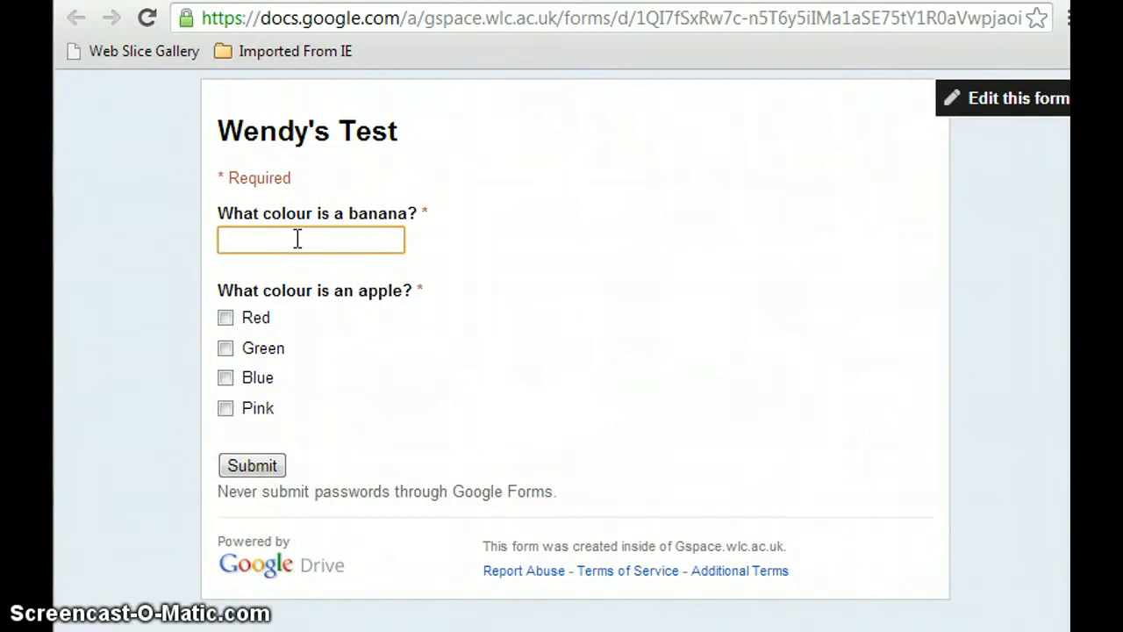
pyautogui.click(283, 272)
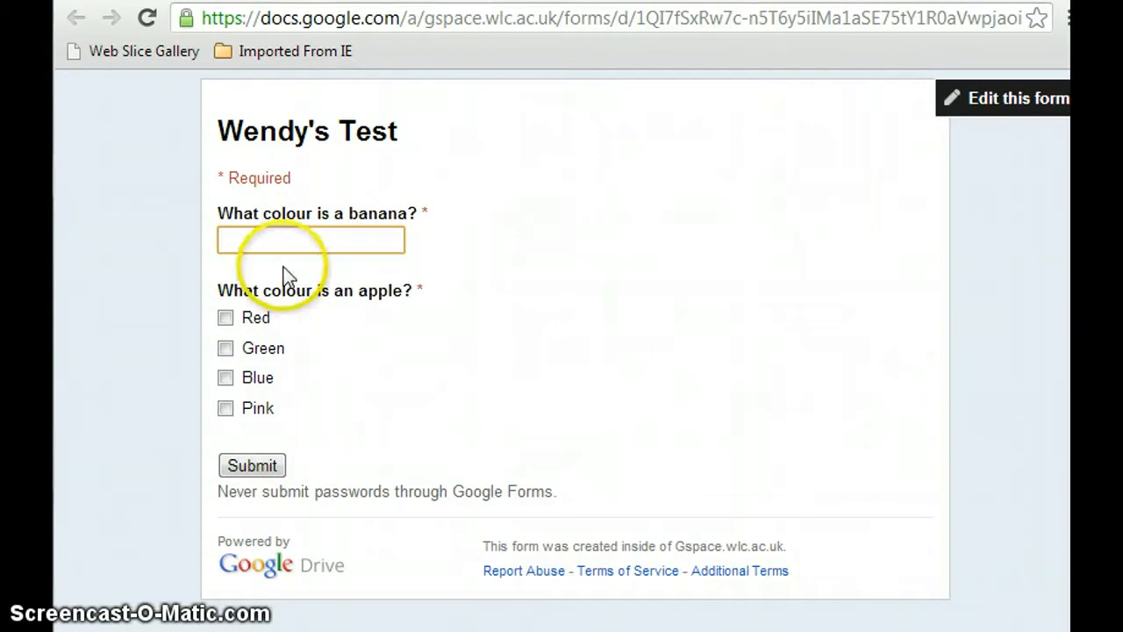
pyautogui.write('Yellow')
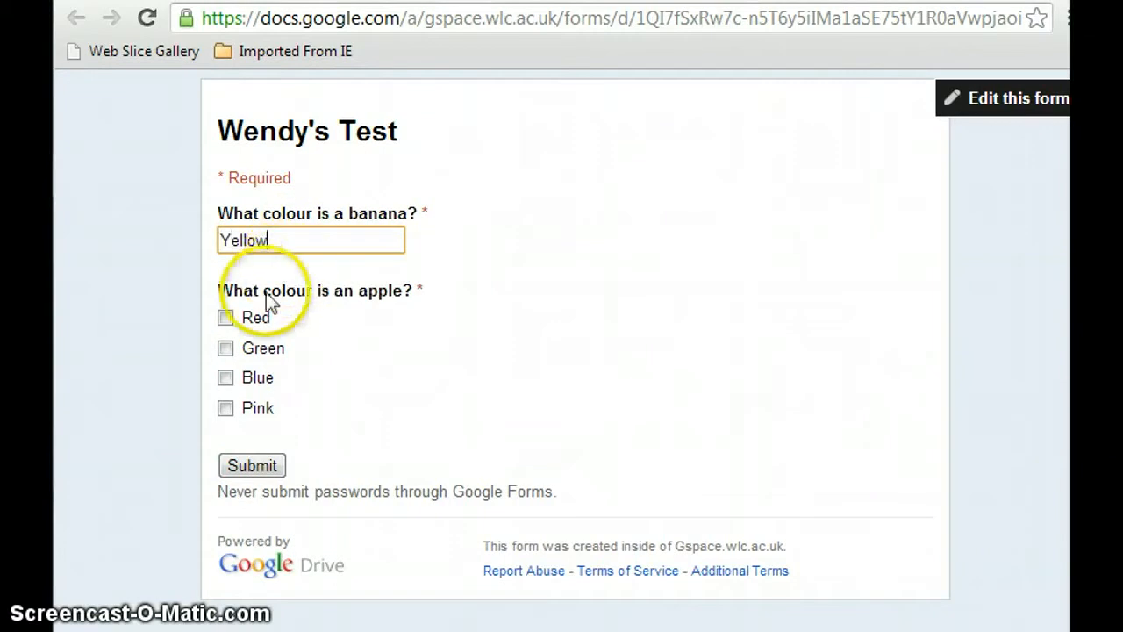
pyautogui.click(227, 320)
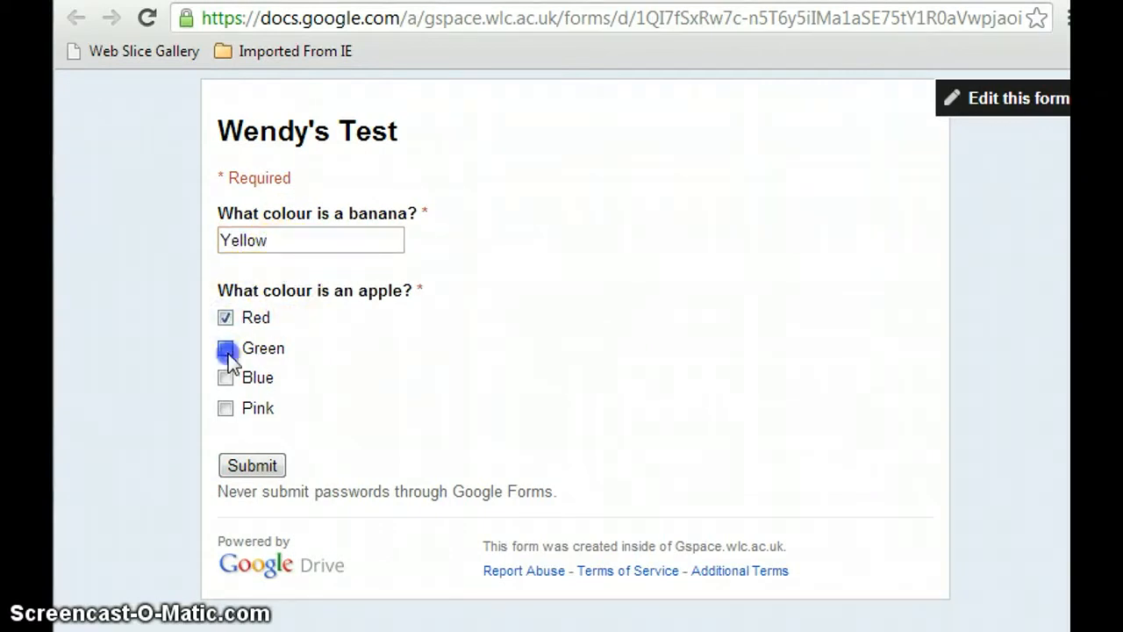
pyautogui.click(226, 349)
pyautogui.click(250, 465)
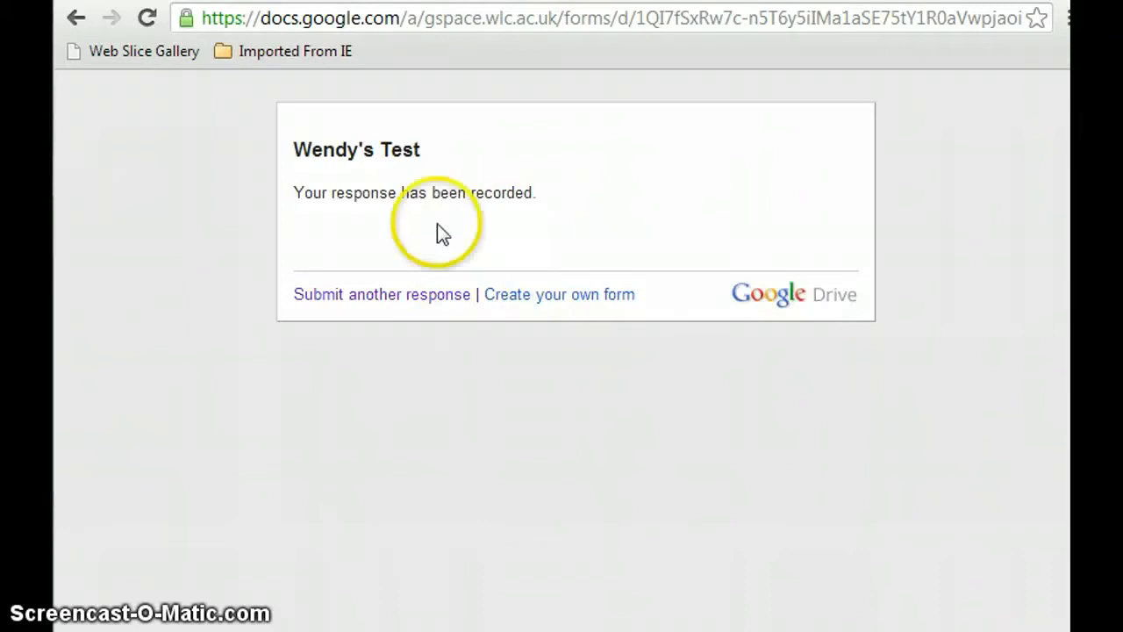
# Step: Return to the form editor and create a new spreadsheet with the suggested name as the response destination
pyautogui.click(651, 2)
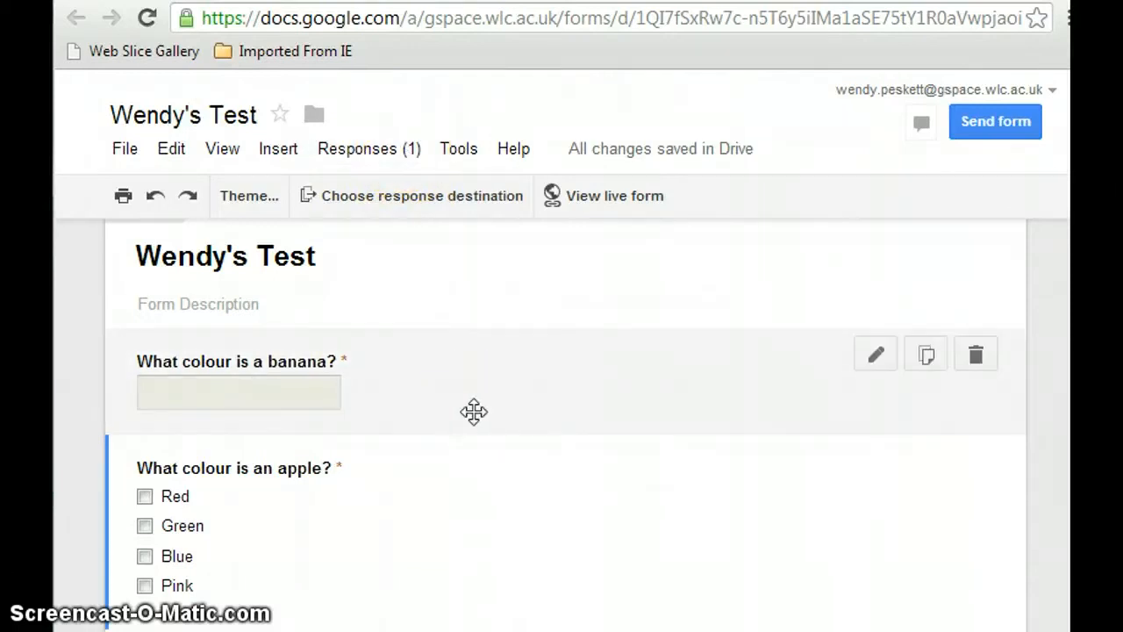
pyautogui.click(462, 436)
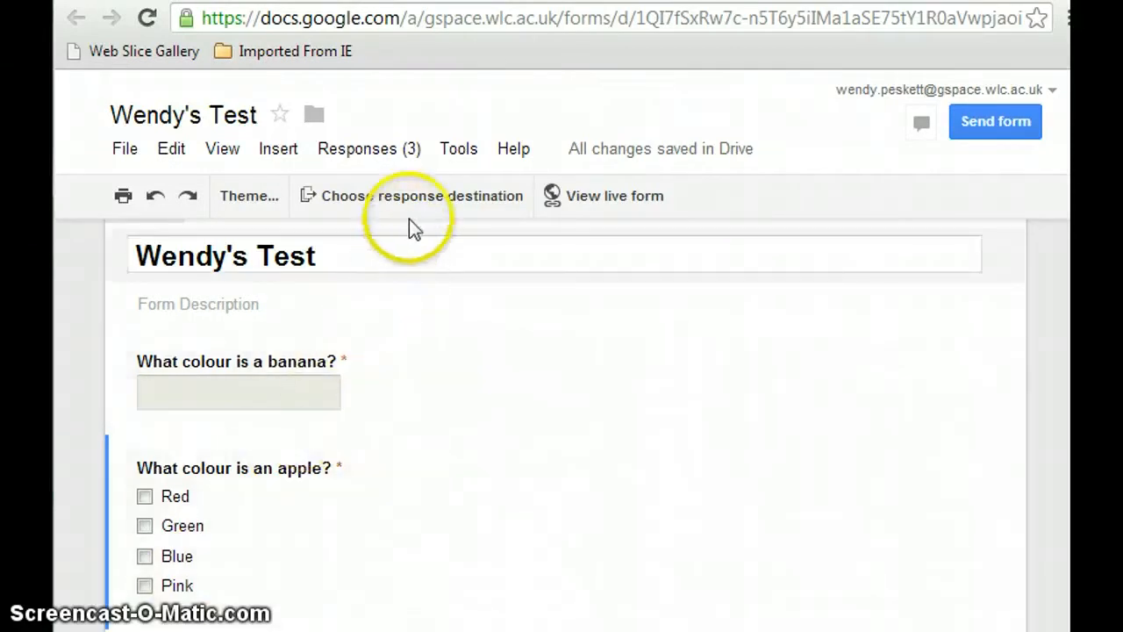
pyautogui.click(413, 201)
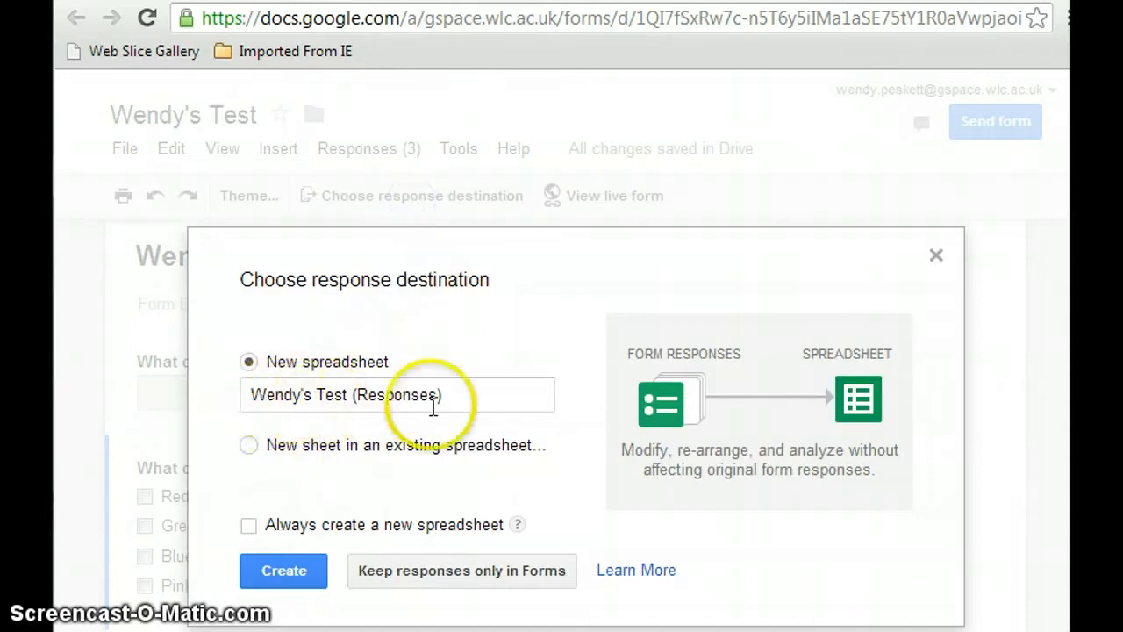
pyautogui.click(285, 572)
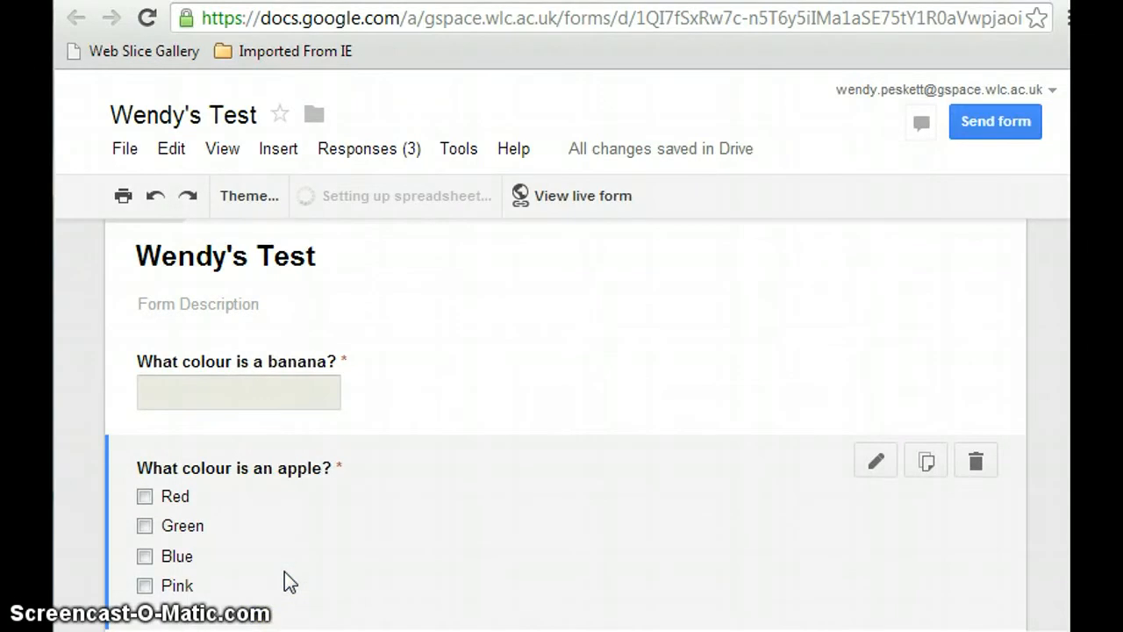
# Step: Open the linked spreadsheet to view the form's responses
pyautogui.click(402, 243)
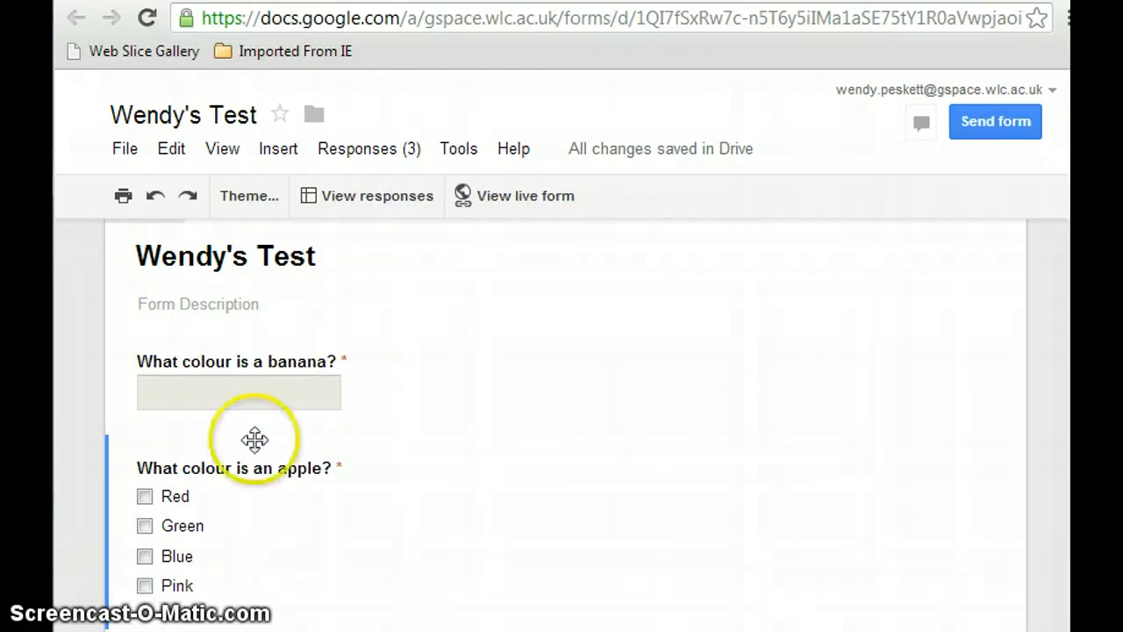
pyautogui.click(390, 196)
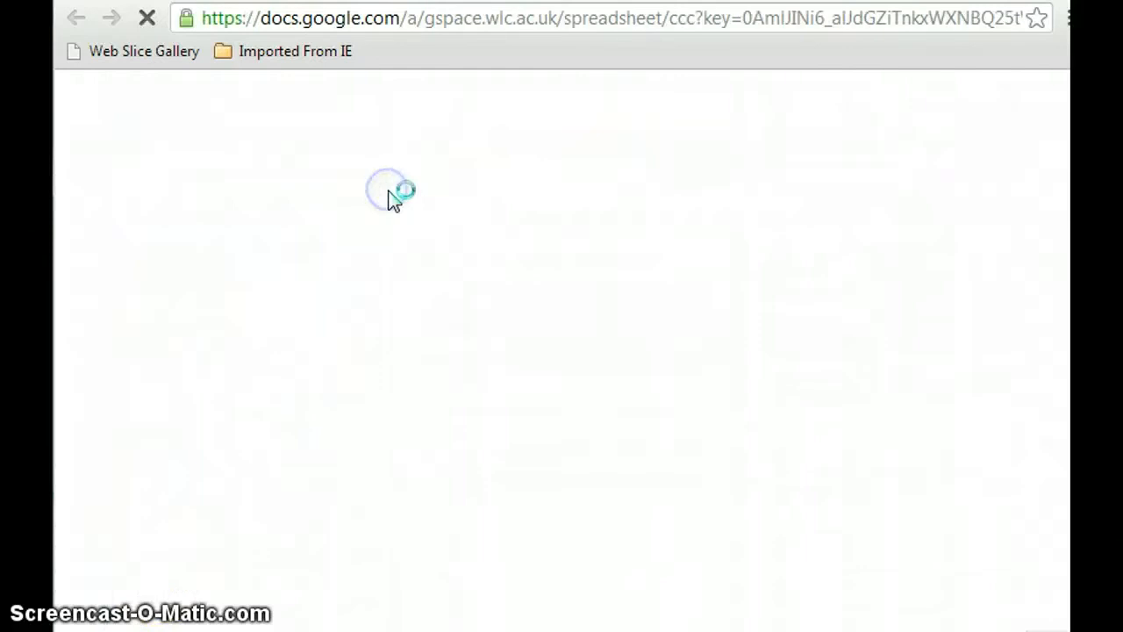